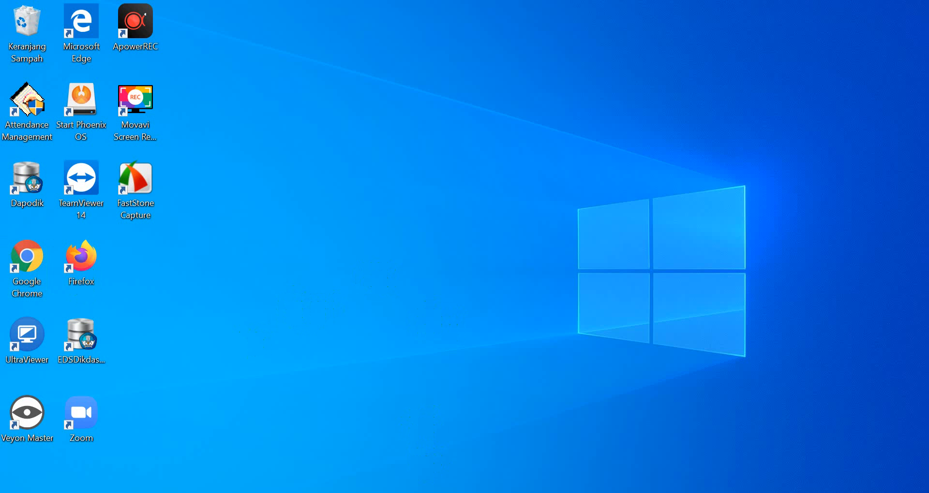
Step: Switch to Chrome and log in to the school's academic information system with the teacher's username and account password
{"action": "left_click", "coordinate": [521, 492]}
{"action": "left_click", "coordinate": [465, 308]}
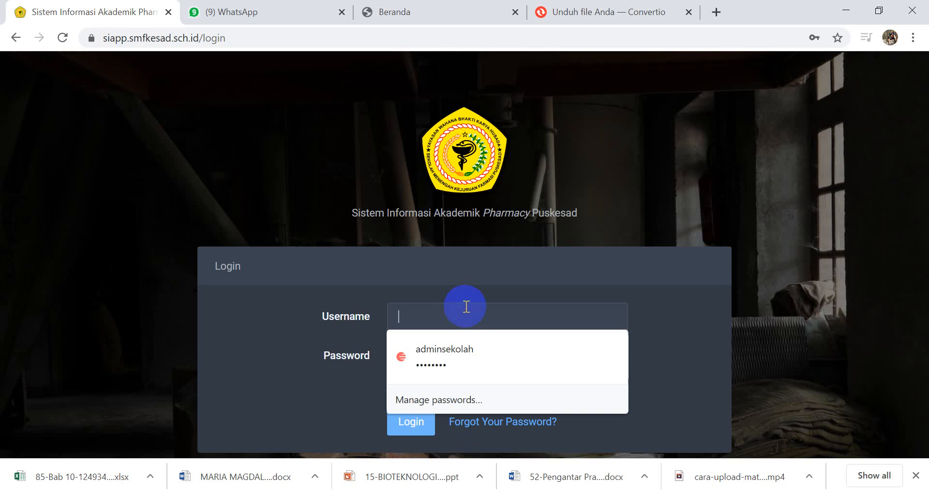
{"action": "type", "text": "far"}
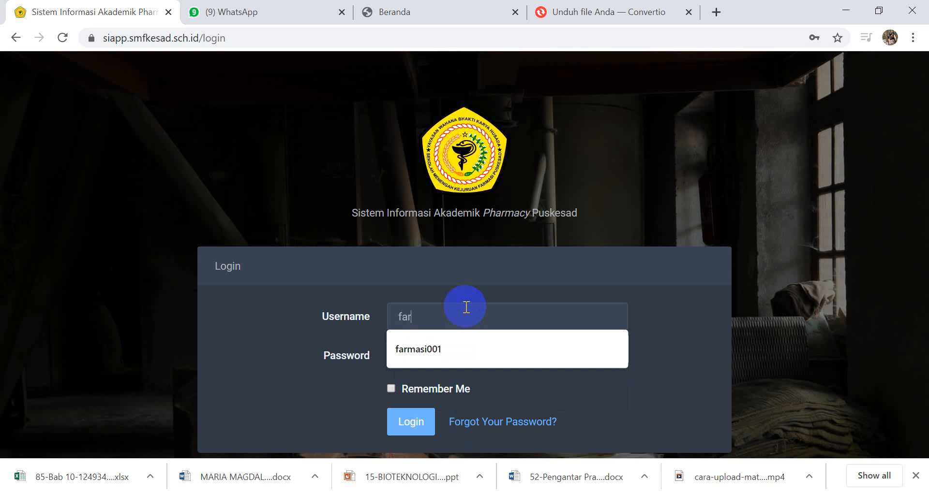
{"action": "type", "text": "masi001"}
{"action": "key", "text": "Tab"}
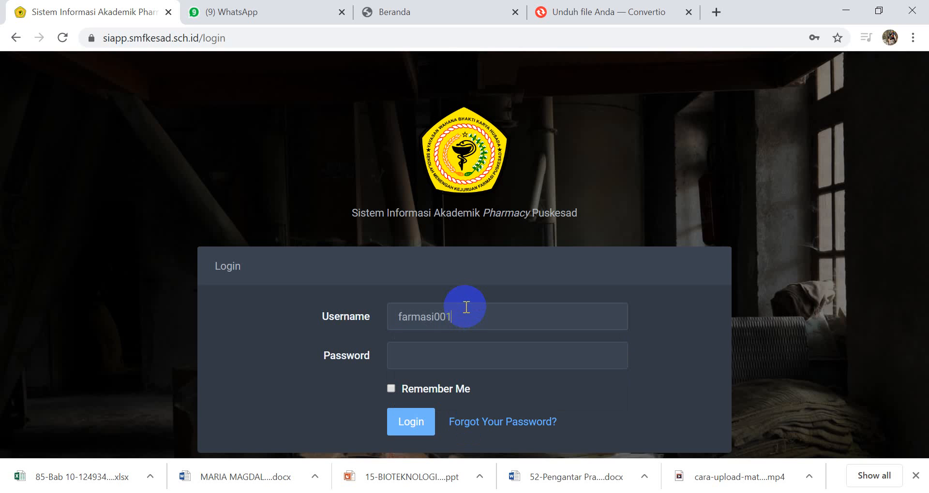
{"action": "type", "text": "*********"}
{"action": "key", "text": "Return"}
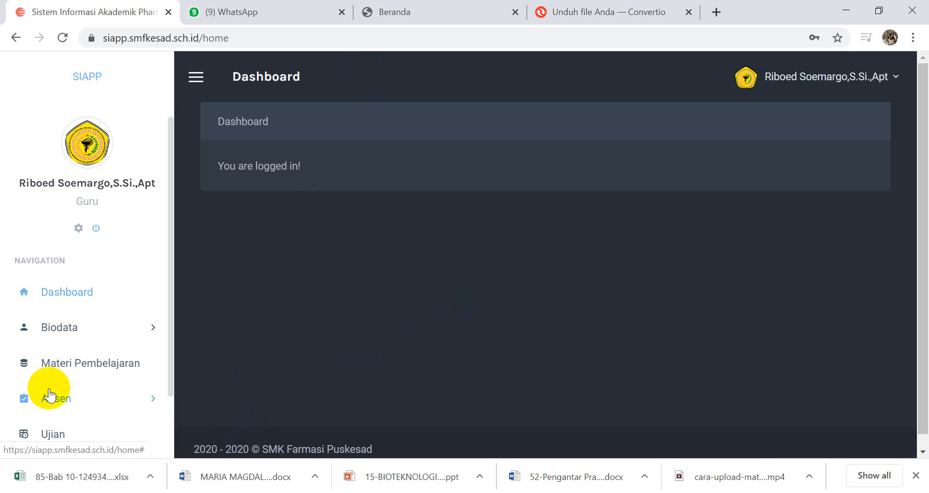
Step: Open the exam details for the Tuesday (Selasa) Olah Raga Bersama subject of class uji coba and look through its exams
{"action": "scroll", "coordinate": [49, 391], "scroll_direction": "down", "scroll_amount": 1}
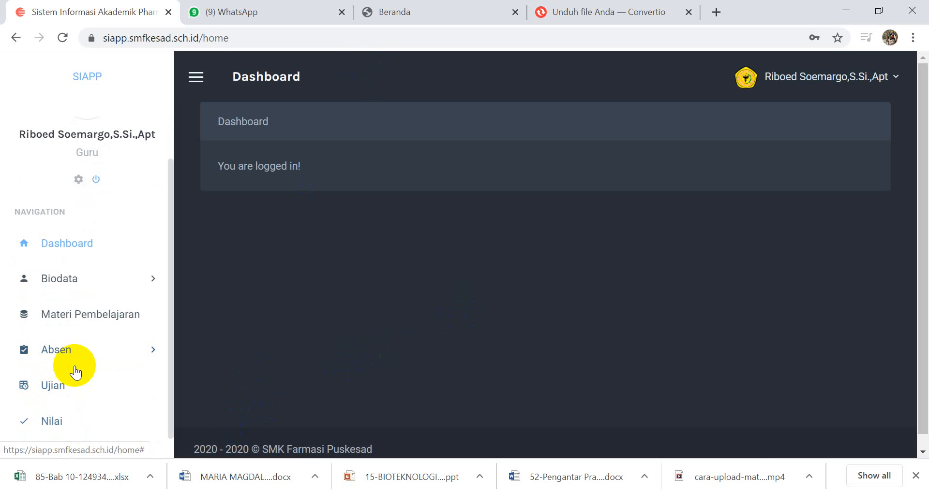
{"action": "left_click", "coordinate": [48, 392]}
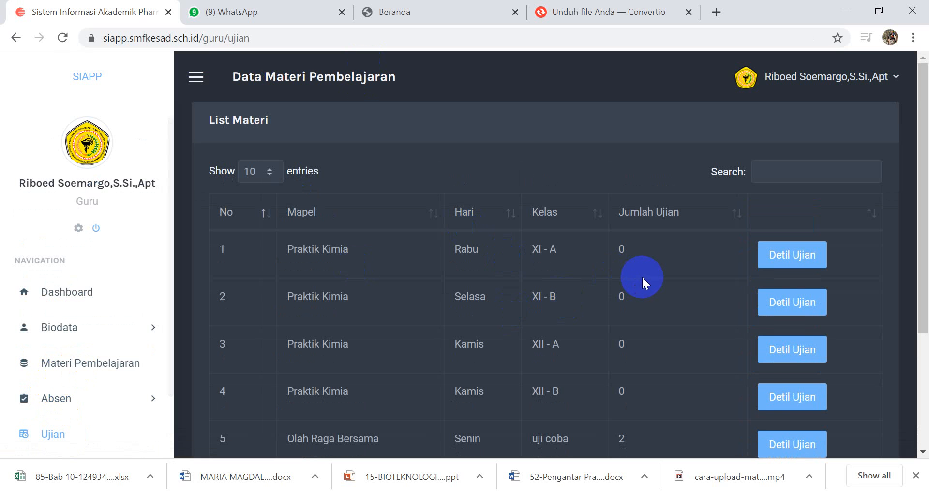
{"action": "scroll", "coordinate": [642, 277], "scroll_direction": "down", "scroll_amount": 1}
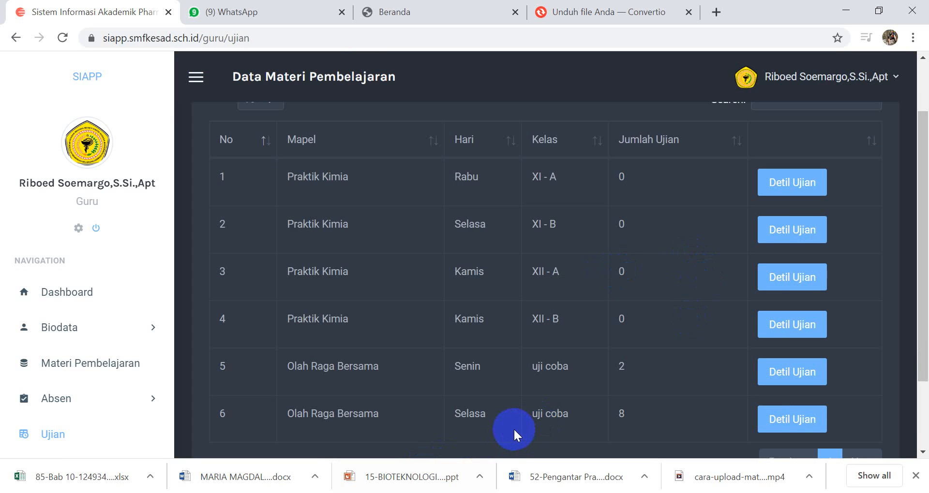
{"action": "left_click", "coordinate": [784, 417]}
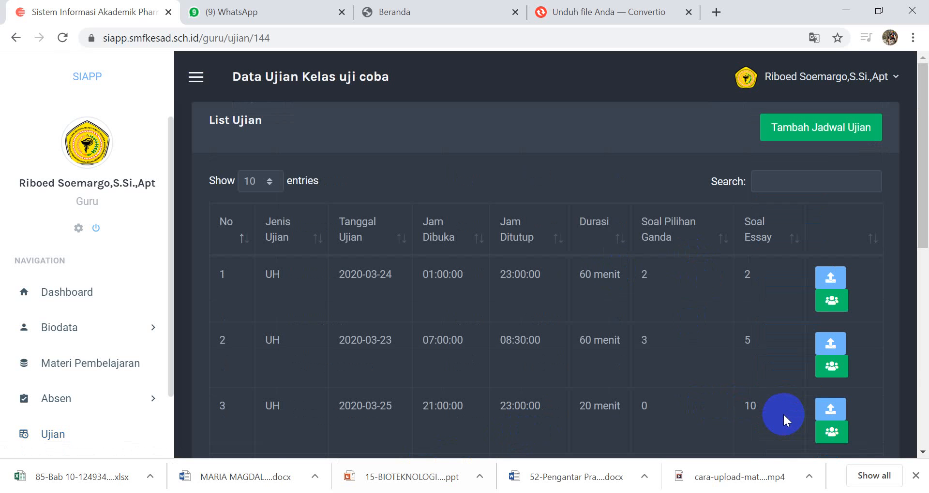
{"action": "scroll", "coordinate": [723, 380], "scroll_direction": "down", "scroll_amount": 7}
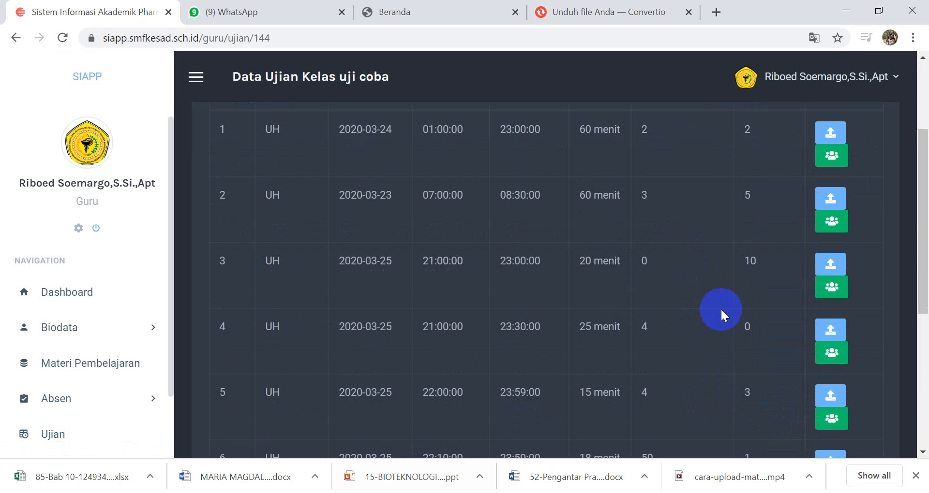
{"action": "scroll", "coordinate": [744, 261], "scroll_direction": "up", "scroll_amount": 7}
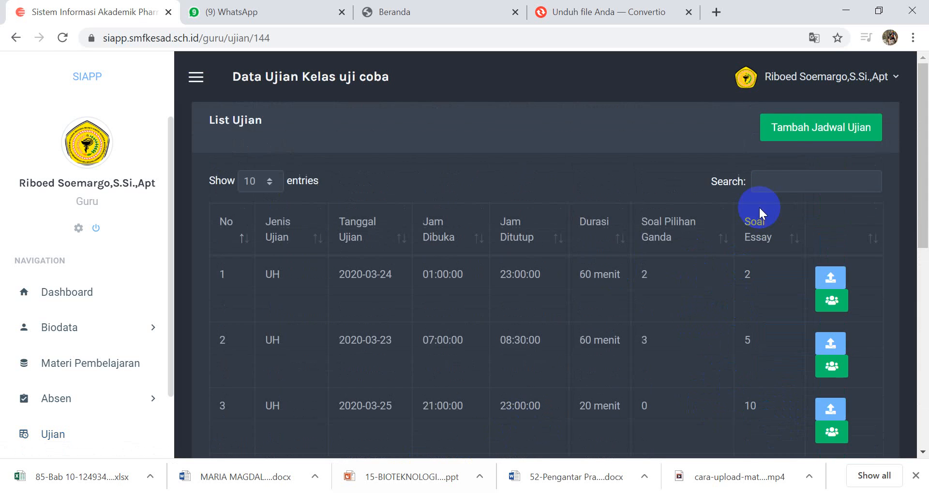
Step: Start a new exam schedule with Ulangan Harian as the exam type and bring up the exam date calendar
{"action": "left_click", "coordinate": [819, 127]}
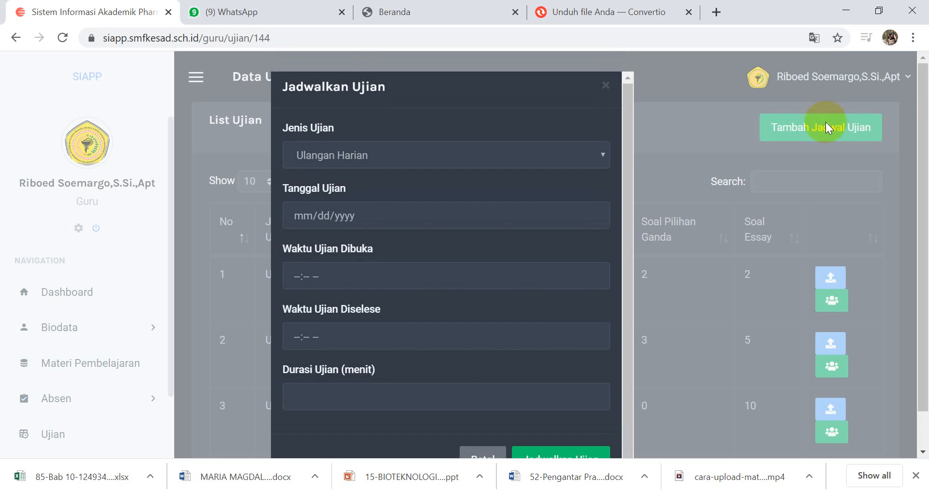
{"action": "left_click", "coordinate": [587, 158]}
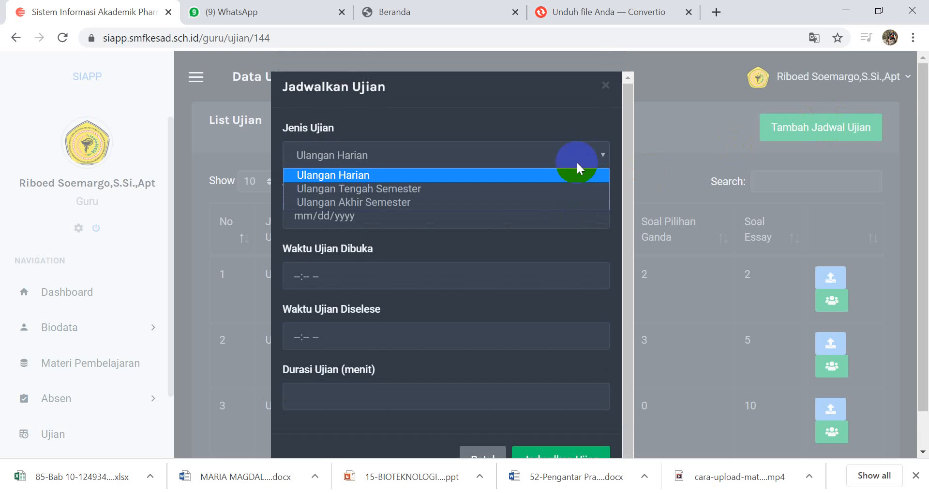
{"action": "left_click", "coordinate": [484, 172]}
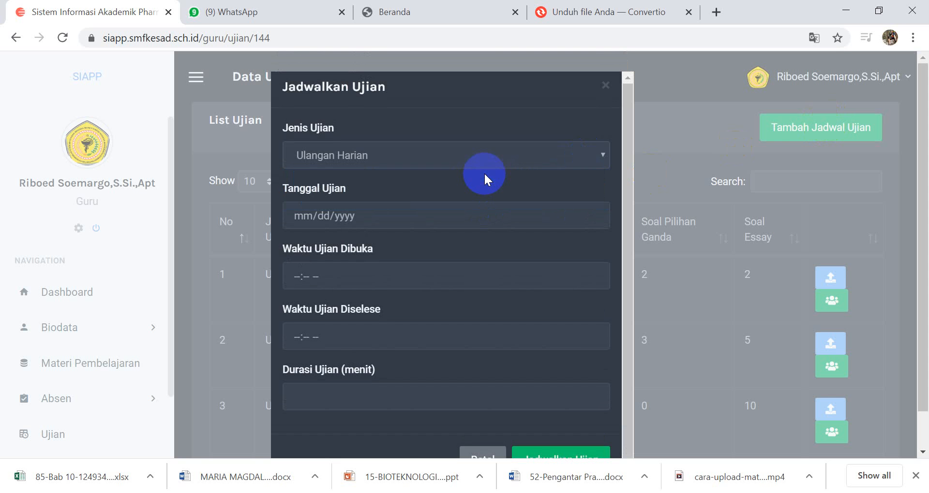
{"action": "left_click", "coordinate": [594, 216]}
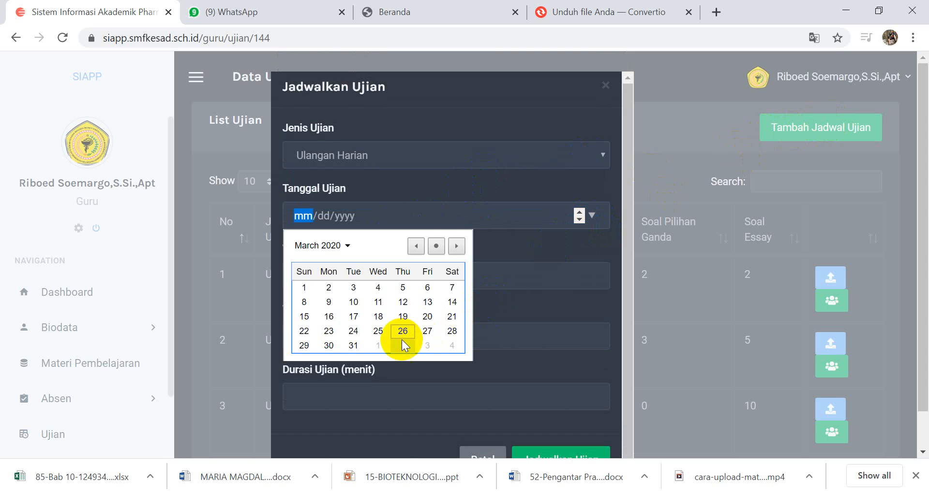
{"action": "left_click", "coordinate": [518, 247]}
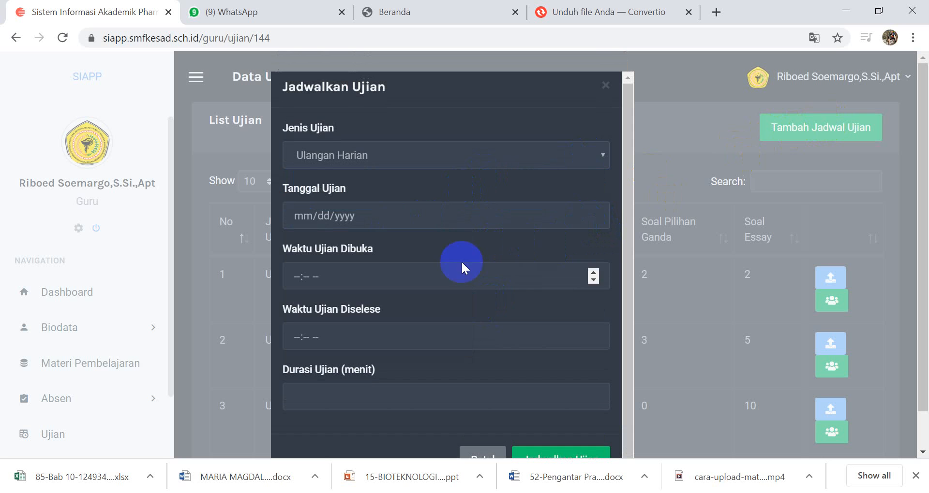
Step: Set the new exam's opening time to 09:00 AM
{"action": "left_click", "coordinate": [294, 278]}
{"action": "left_click", "coordinate": [593, 274]}
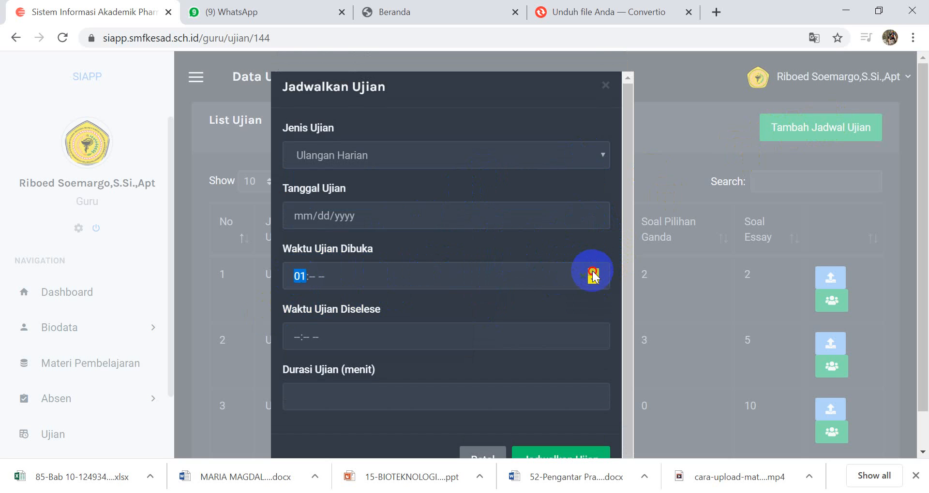
{"action": "triple_click", "coordinate": [593, 273]}
{"action": "left_click", "coordinate": [593, 272]}
{"action": "triple_click", "coordinate": [593, 273]}
{"action": "triple_click", "coordinate": [592, 272]}
{"action": "triple_click", "coordinate": [593, 273]}
{"action": "left_click", "coordinate": [594, 279]}
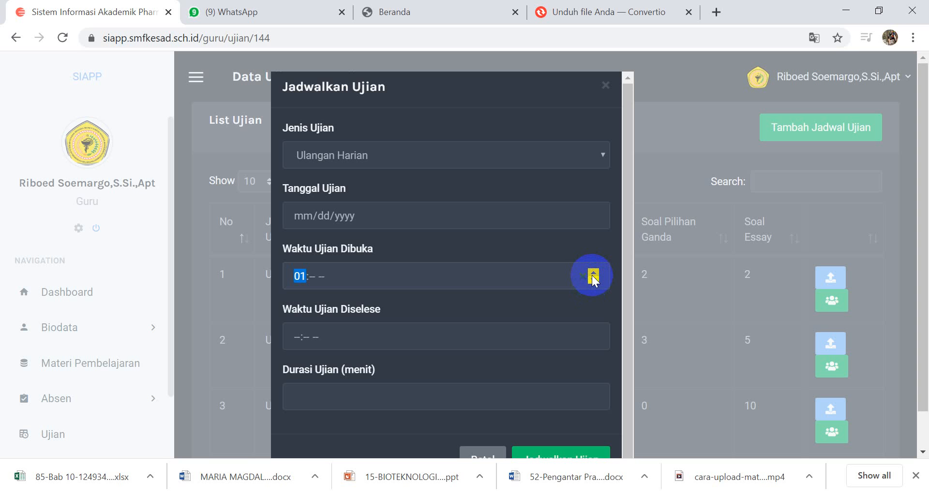
{"action": "left_click", "coordinate": [593, 279]}
{"action": "left_click", "coordinate": [594, 279]}
{"action": "left_click", "coordinate": [593, 279]}
{"action": "left_click", "coordinate": [593, 279]}
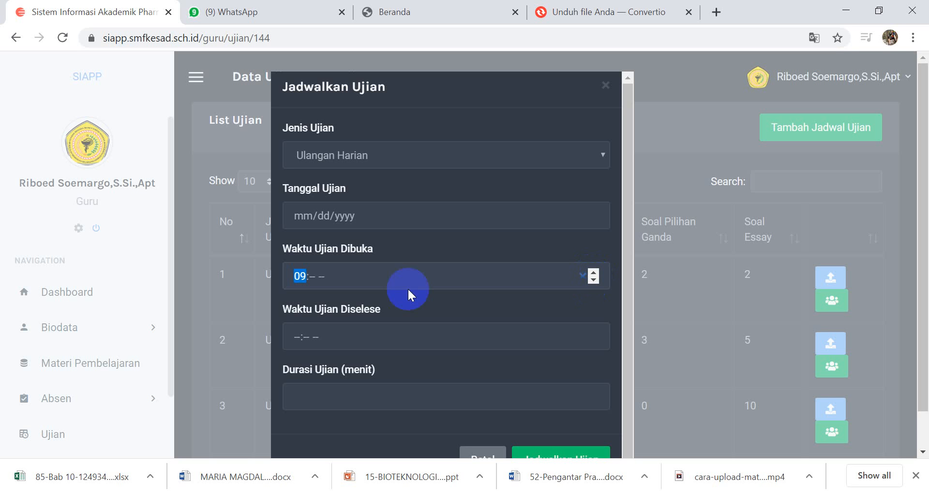
{"action": "left_click", "coordinate": [312, 275]}
{"action": "left_click", "coordinate": [597, 273]}
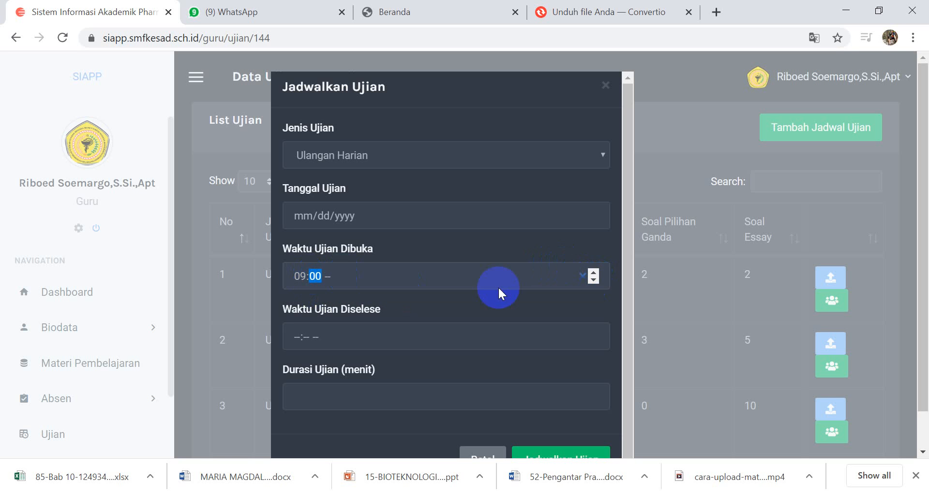
{"action": "left_click", "coordinate": [593, 274]}
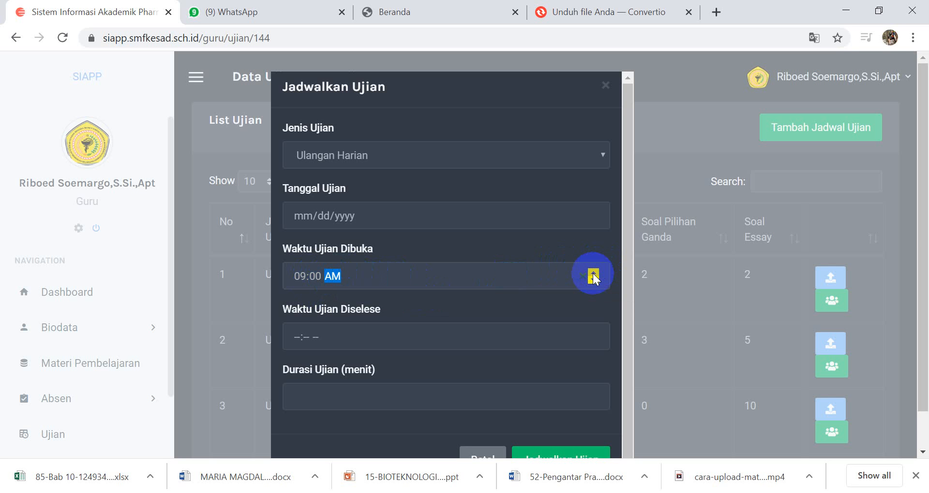
Step: Set the new exam's finishing time to 11:00 AM and its duration to 60 minutes
{"action": "left_click", "coordinate": [297, 334]}
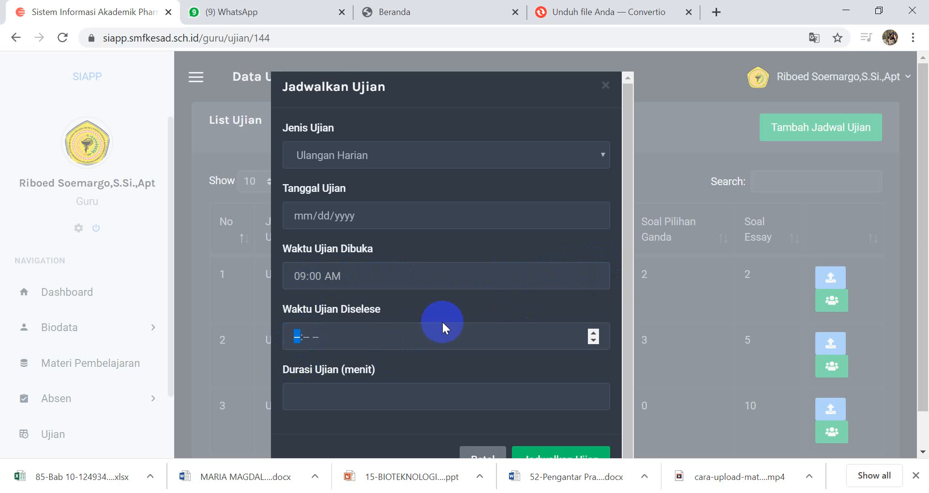
{"action": "type", "text": "11:-- --"}
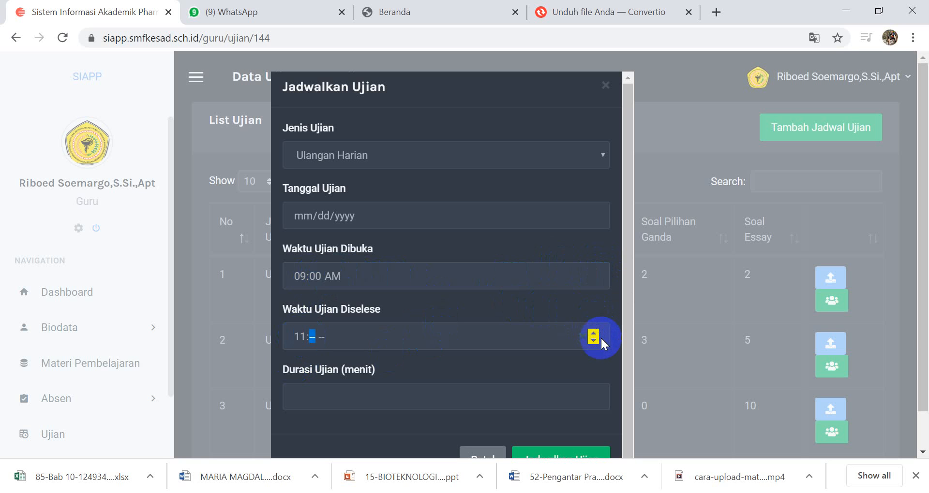
{"action": "type", "text": "00a"}
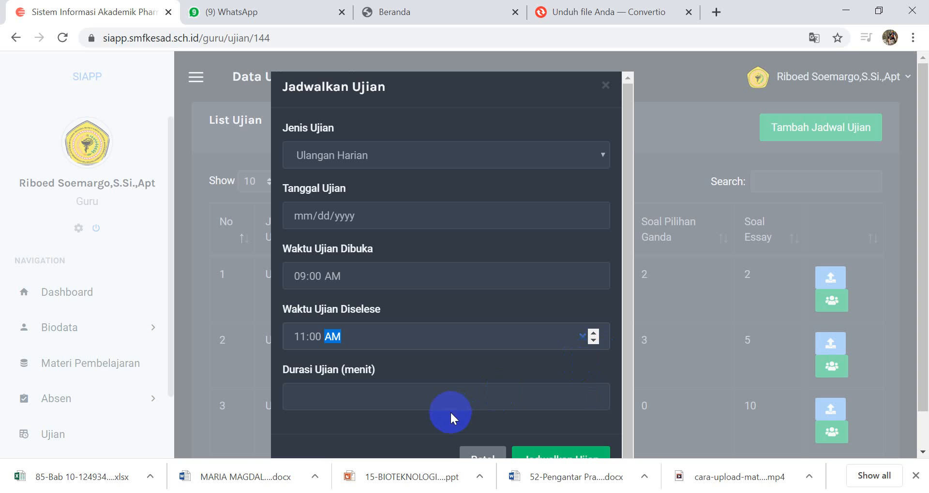
{"action": "left_click", "coordinate": [447, 397]}
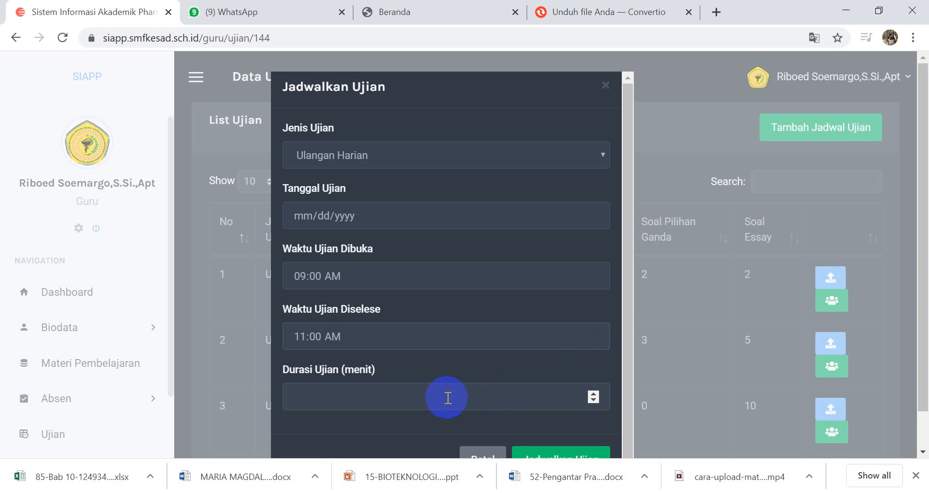
{"action": "type", "text": "120"}
{"action": "key", "text": "BackSpace"}
{"action": "key", "text": "BackSpace"}
{"action": "key", "text": "BackSpace"}
{"action": "type", "text": "60"}
Step: Close the browser's downloads bar and cancel the new exam schedule
{"action": "scroll", "coordinate": [555, 454], "scroll_direction": "down", "scroll_amount": 1}
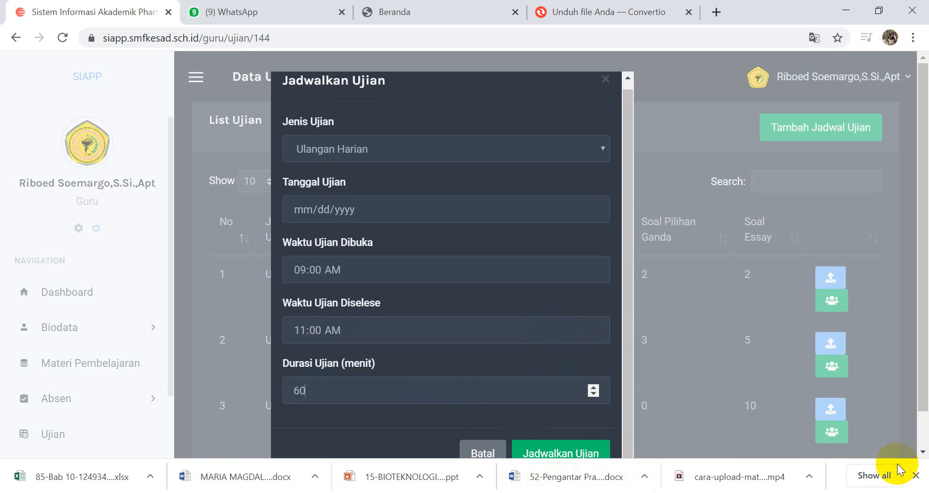
{"action": "left_click", "coordinate": [916, 479]}
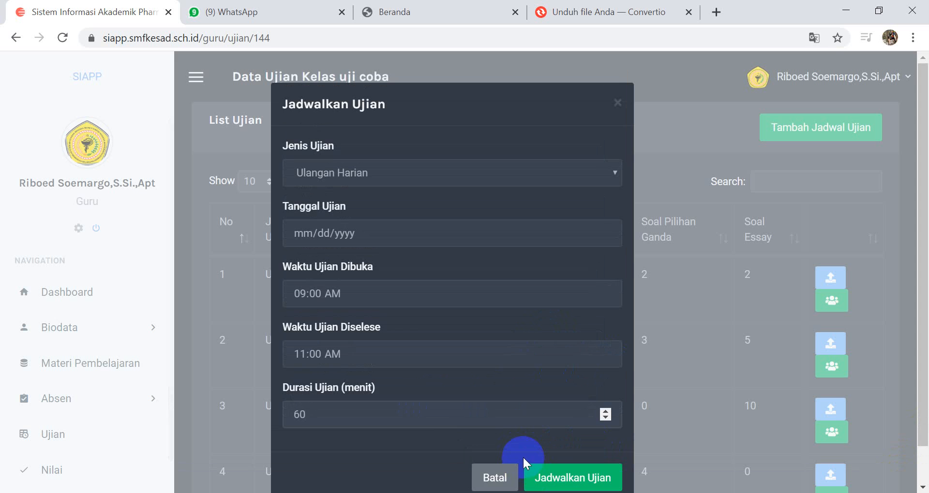
{"action": "left_click", "coordinate": [492, 479]}
Step: Review the exam list and open the question data of the exam dated 2020-03-26
{"action": "scroll", "coordinate": [730, 297], "scroll_direction": "down", "scroll_amount": 8}
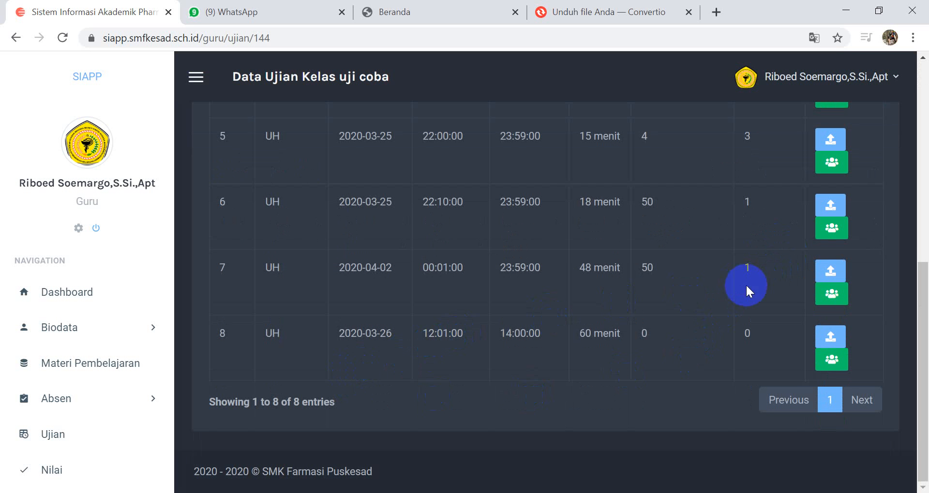
{"action": "scroll", "coordinate": [320, 356], "scroll_direction": "up", "scroll_amount": 8}
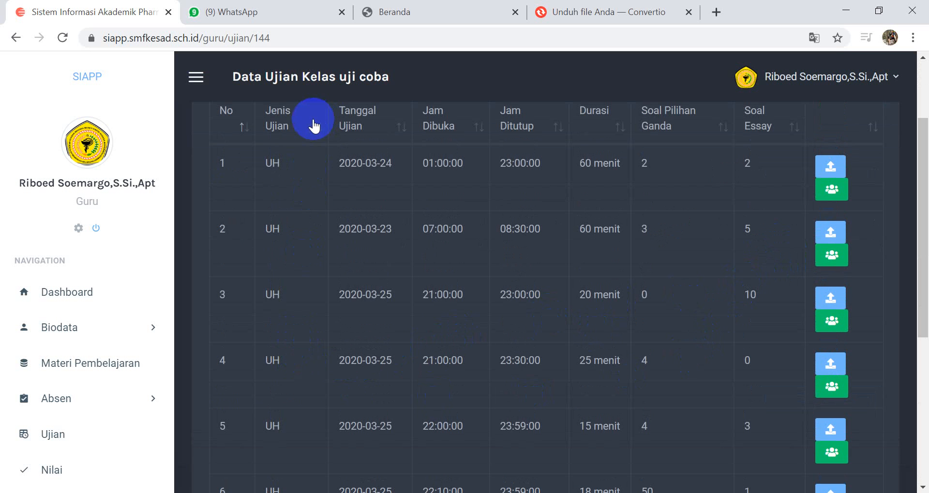
{"action": "scroll", "coordinate": [275, 372], "scroll_direction": "down", "scroll_amount": 8}
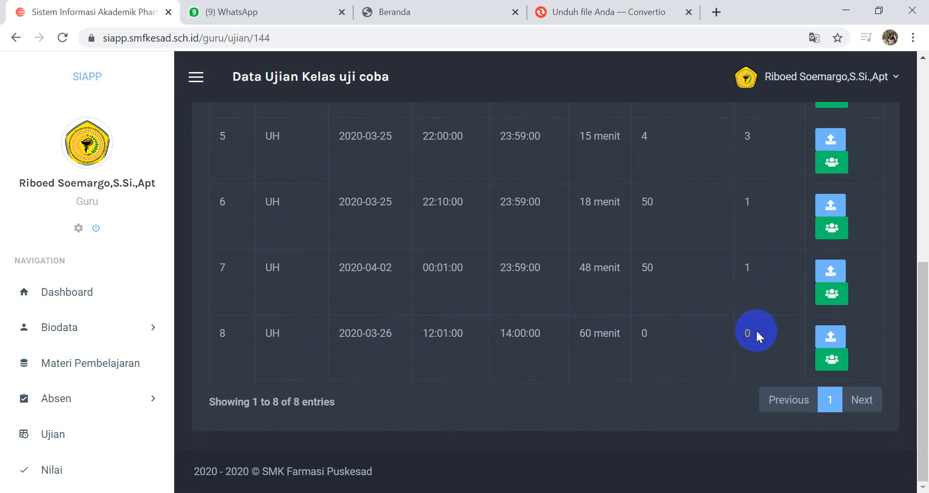
{"action": "scroll", "coordinate": [755, 334], "scroll_direction": "up", "scroll_amount": 8}
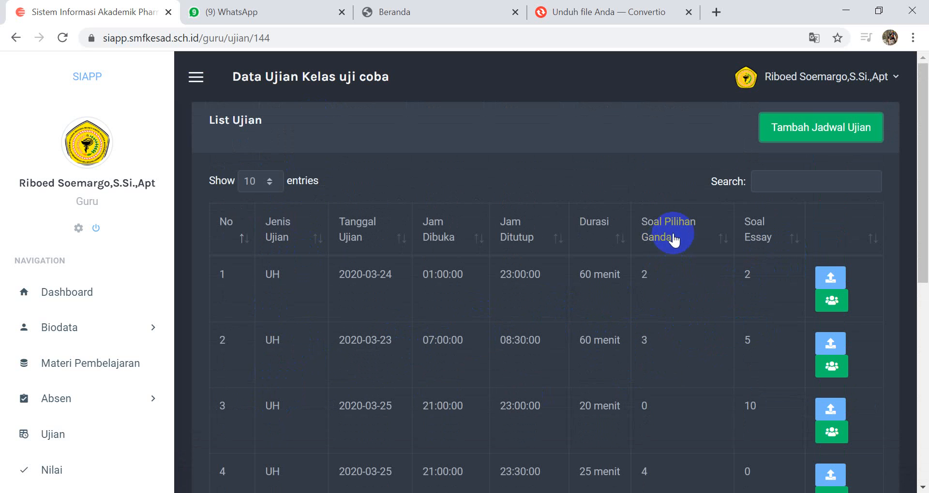
{"action": "scroll", "coordinate": [690, 338], "scroll_direction": "down", "scroll_amount": 8}
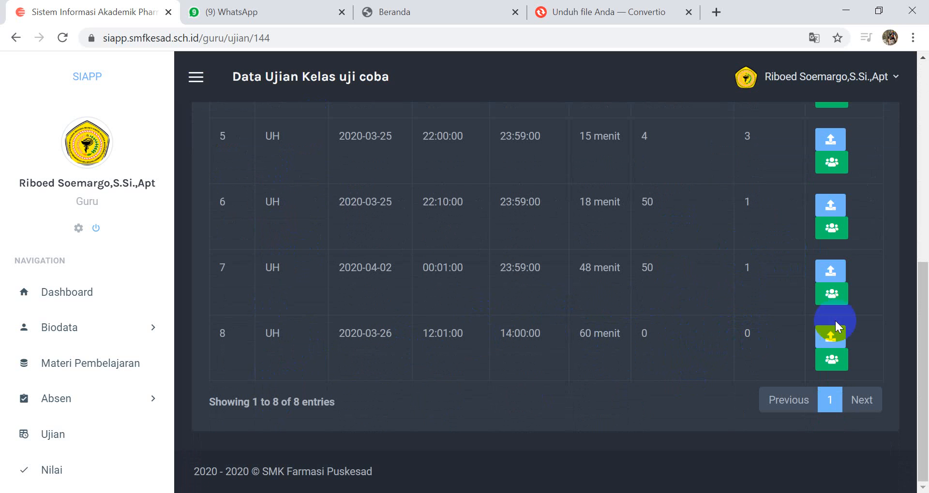
{"action": "left_click", "coordinate": [831, 339]}
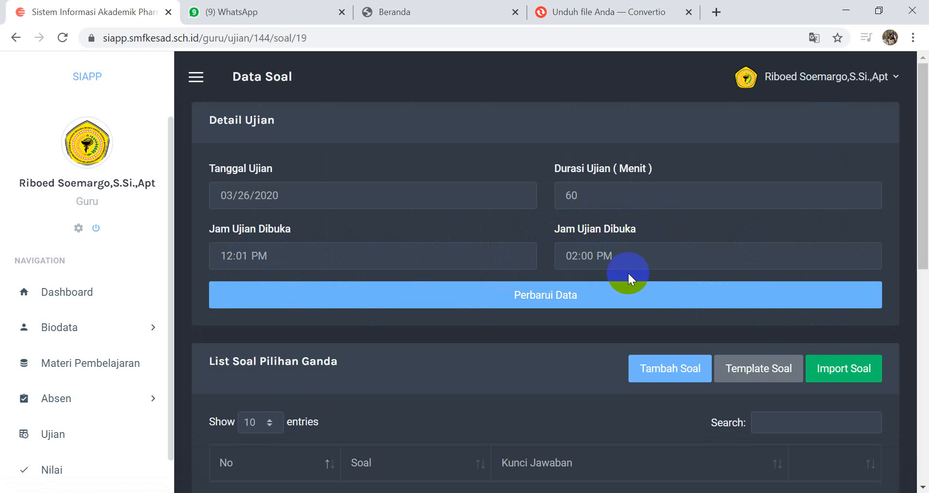
Step: Set the exam's closing time, the second Jam Ujian Dibuka value, to 03:00 PM and update the exam data
{"action": "left_click", "coordinate": [566, 292]}
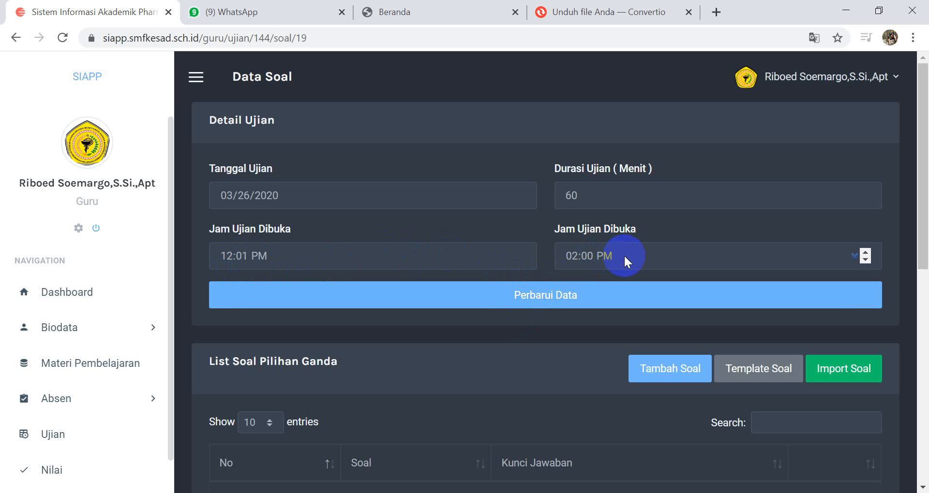
{"action": "left_click", "coordinate": [570, 257]}
{"action": "left_click", "coordinate": [865, 252]}
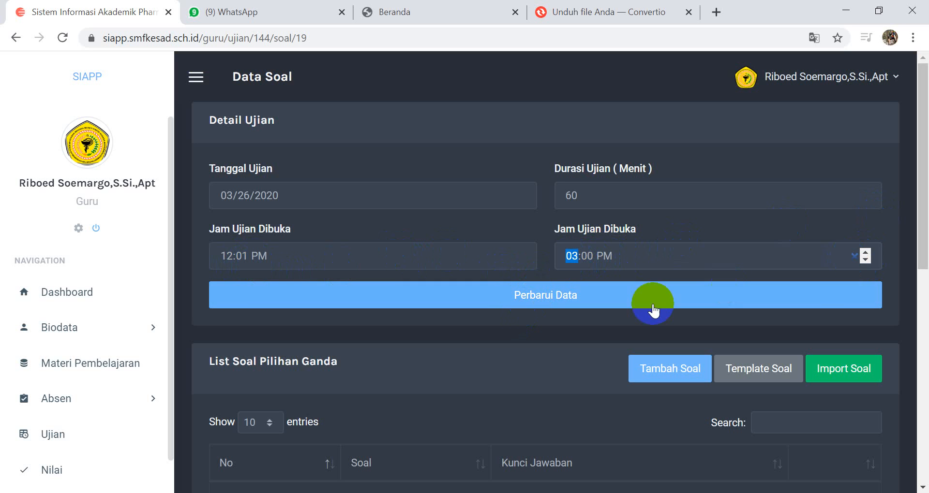
{"action": "left_click", "coordinate": [611, 299]}
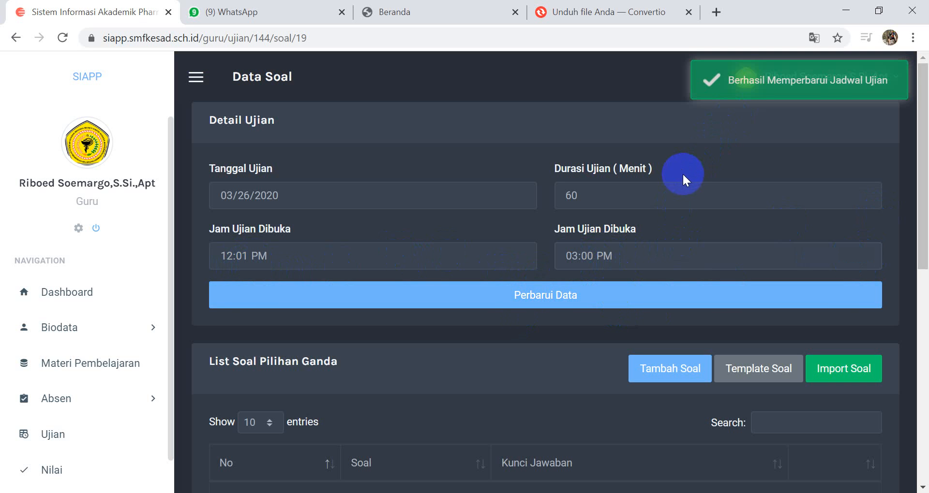
Step: Review the exam's multiple-choice and essay question lists and download the multiple-choice question template
{"action": "left_click", "coordinate": [474, 305]}
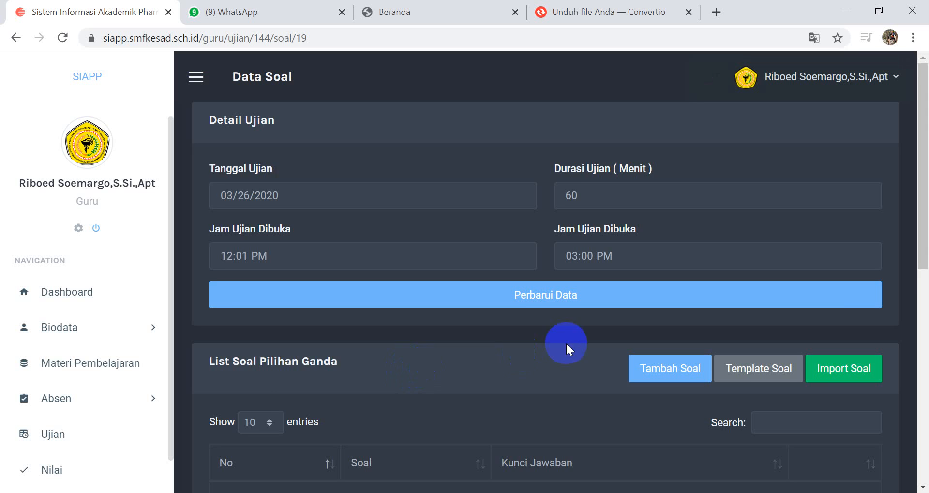
{"action": "scroll", "coordinate": [565, 341], "scroll_direction": "down", "scroll_amount": 3}
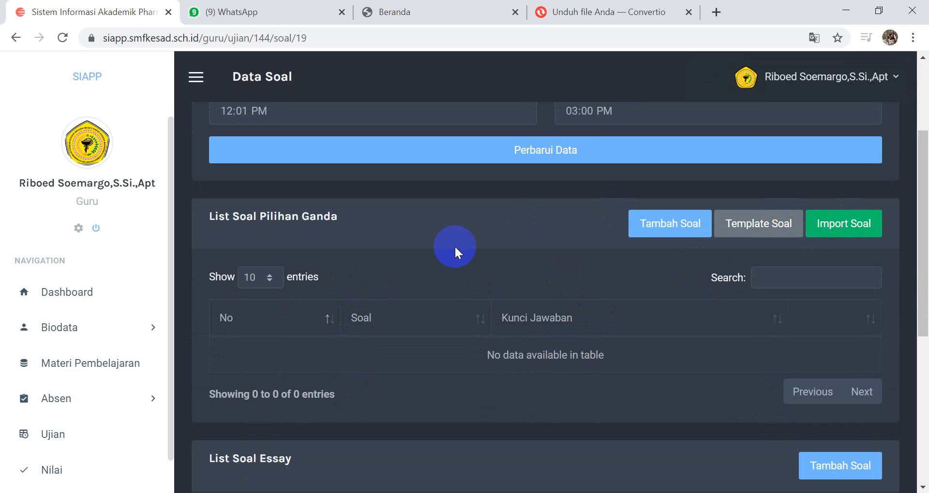
{"action": "scroll", "coordinate": [622, 356], "scroll_direction": "down", "scroll_amount": 5}
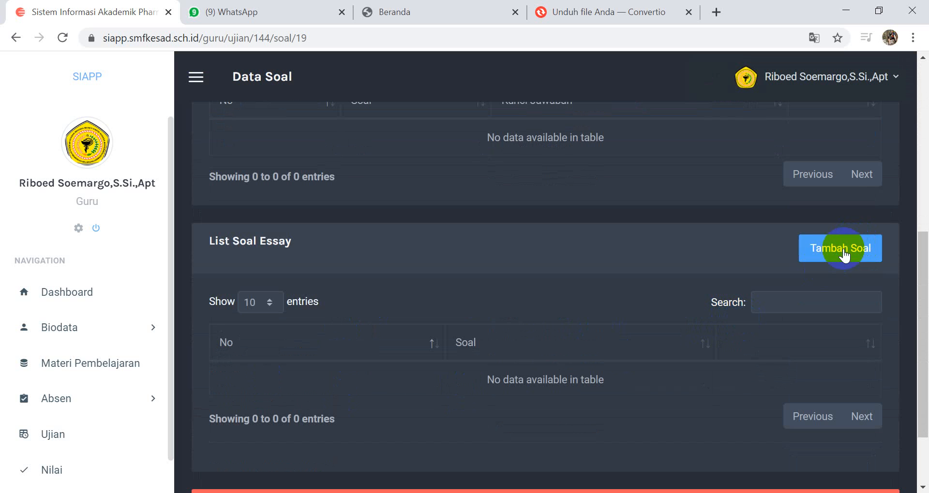
{"action": "scroll", "coordinate": [668, 299], "scroll_direction": "up", "scroll_amount": 5}
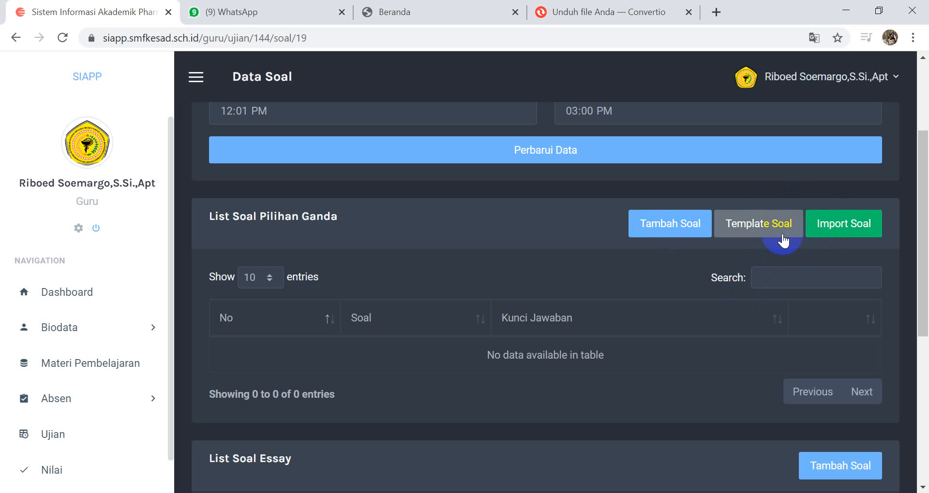
{"action": "left_click", "coordinate": [725, 228]}
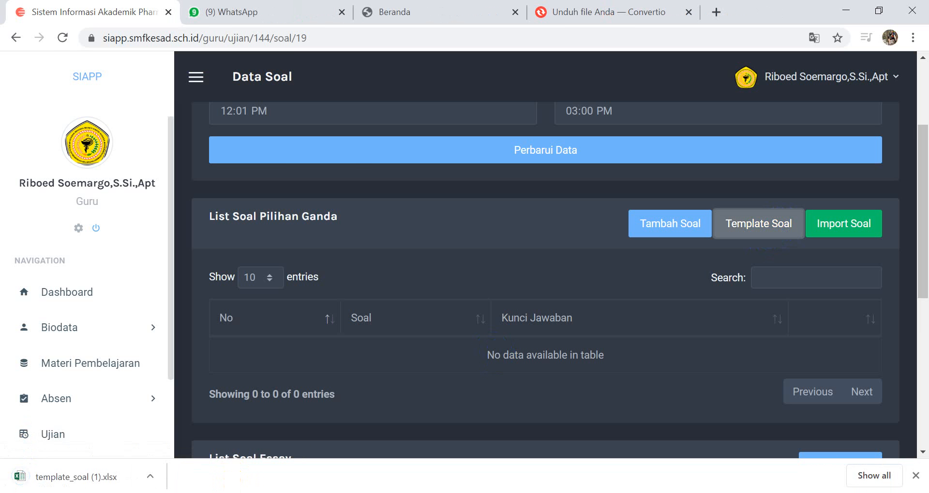
Step: Open the downloaded template_soal (1).xlsx in Excel, dismiss the activation wizard and enable editing
{"action": "left_click", "coordinate": [99, 478]}
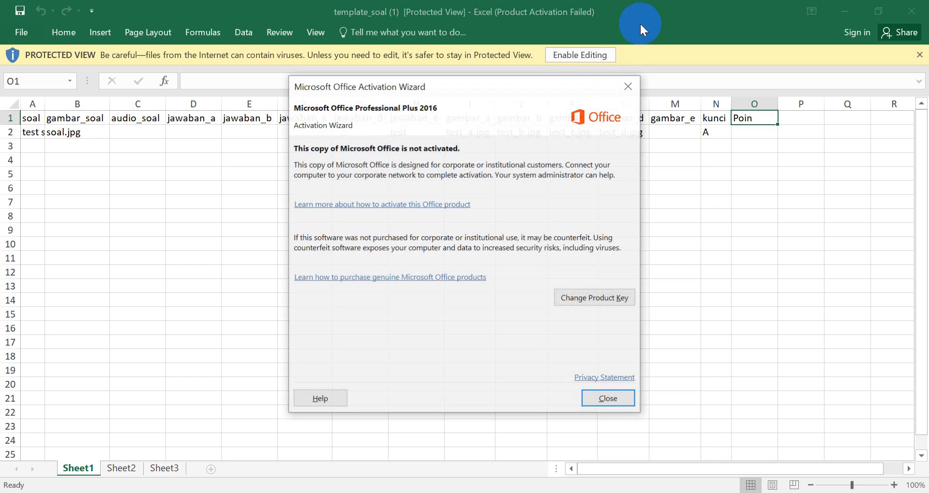
{"action": "left_click", "coordinate": [626, 87]}
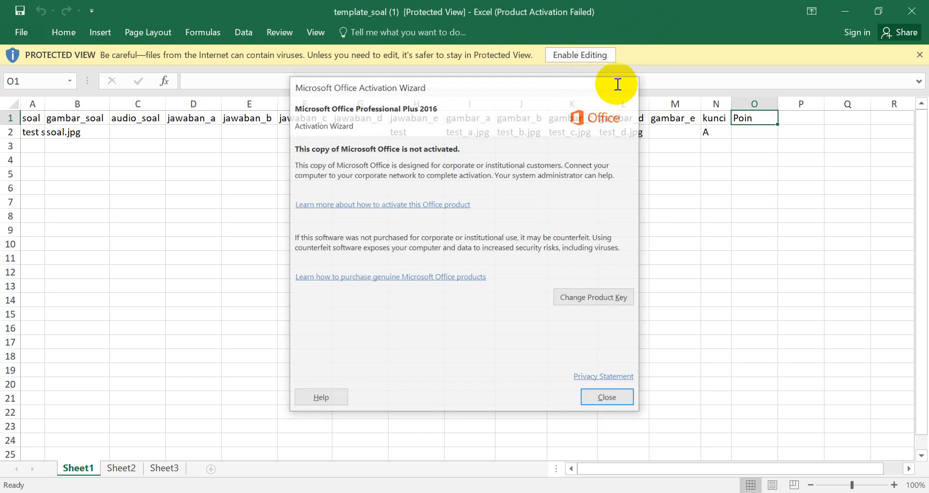
{"action": "left_click", "coordinate": [589, 56]}
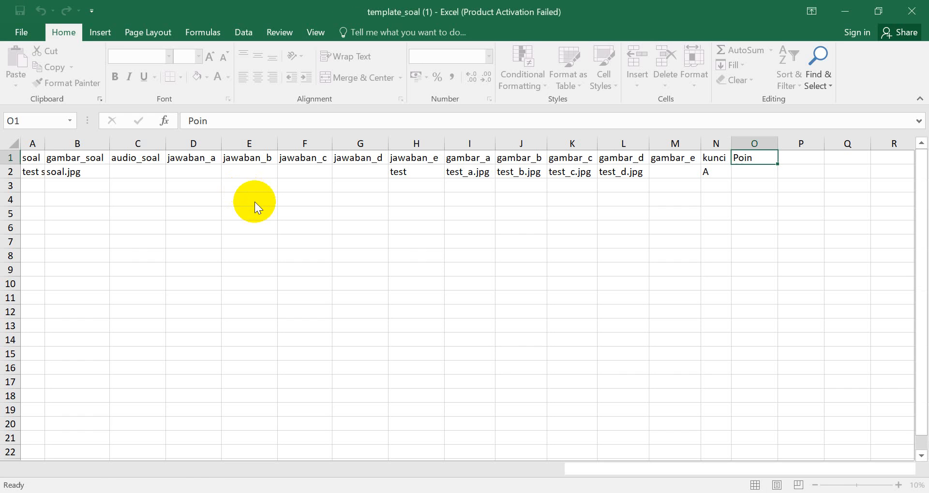
Step: Widen the soal column and clear the sample question data in row 2, from soal through kunci
{"action": "left_click_drag", "start_coordinate": [45, 150], "coordinate": [99, 133]}
{"action": "left_click", "coordinate": [25, 173]}
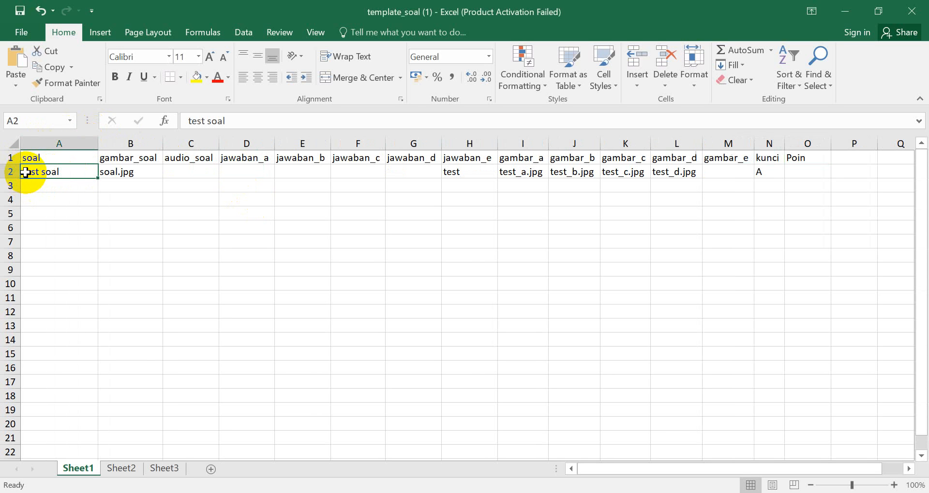
{"action": "left_click_drag", "start_coordinate": [26, 173], "coordinate": [764, 173]}
{"action": "key", "text": "Delete"}
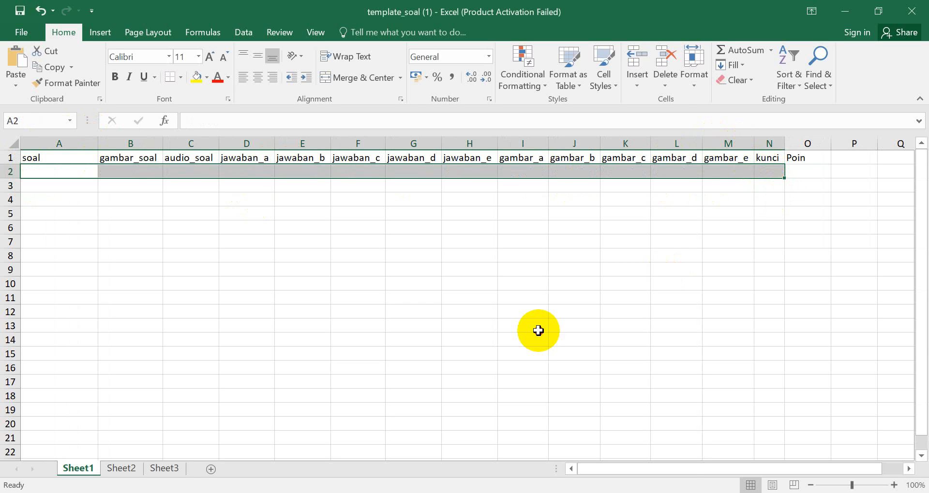
{"action": "left_click", "coordinate": [532, 329]}
{"action": "left_click", "coordinate": [79, 171]}
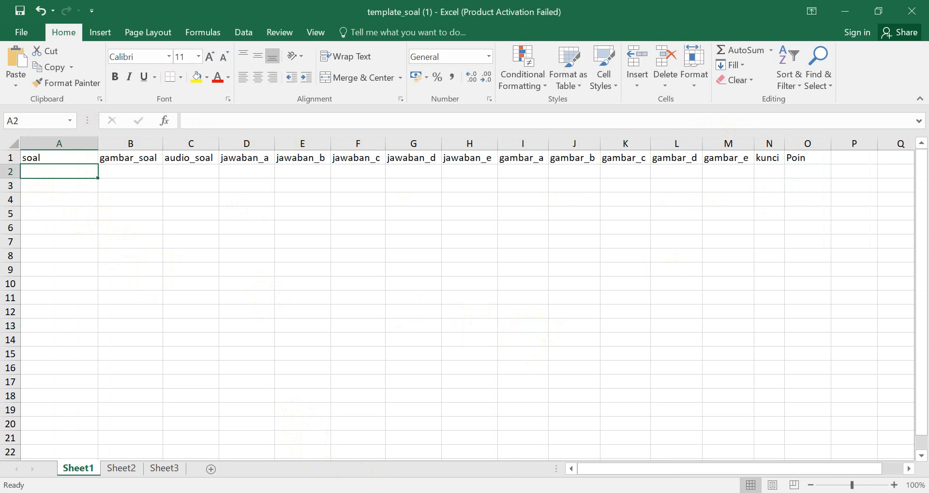
{"action": "left_click", "coordinate": [350, 449]}
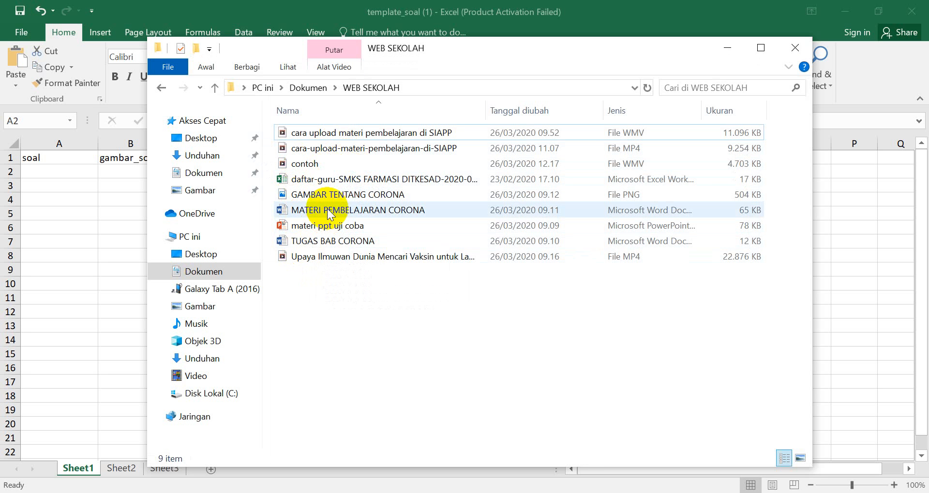
{"action": "double_click", "coordinate": [329, 210]}
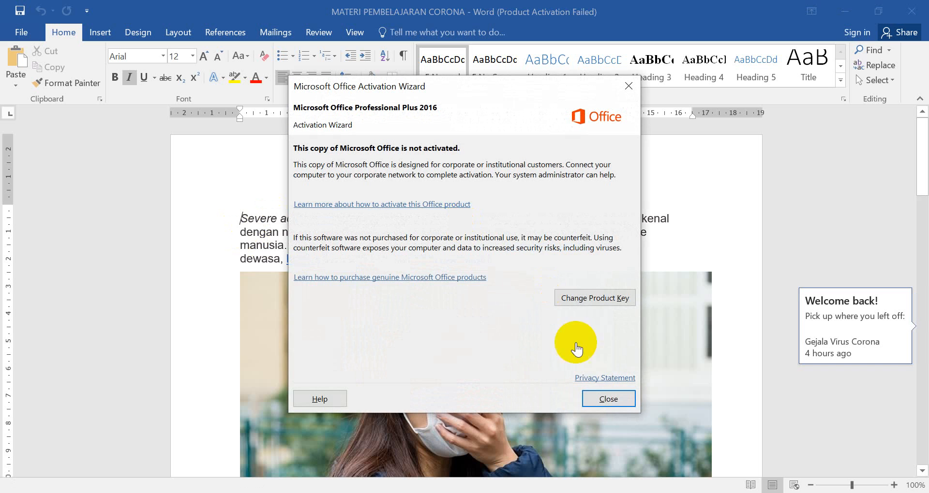
{"action": "left_click", "coordinate": [599, 399]}
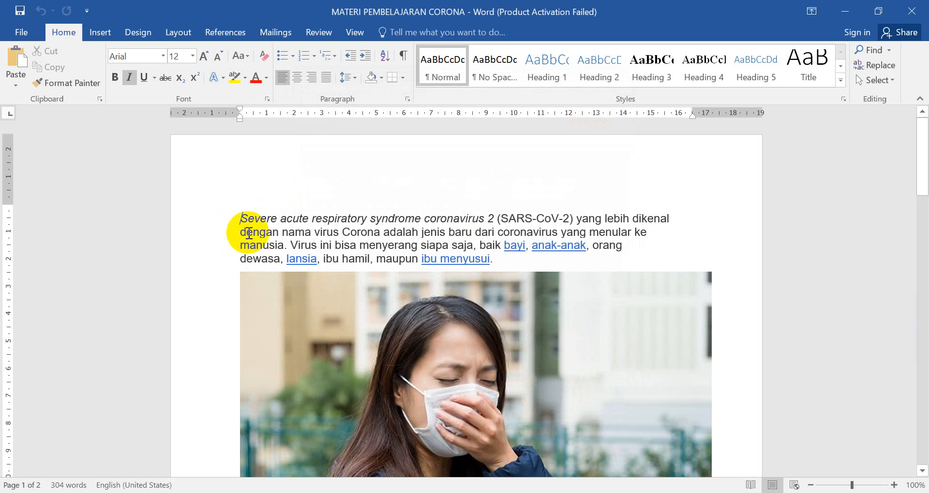
{"action": "left_click_drag", "start_coordinate": [234, 207], "coordinate": [339, 210]}
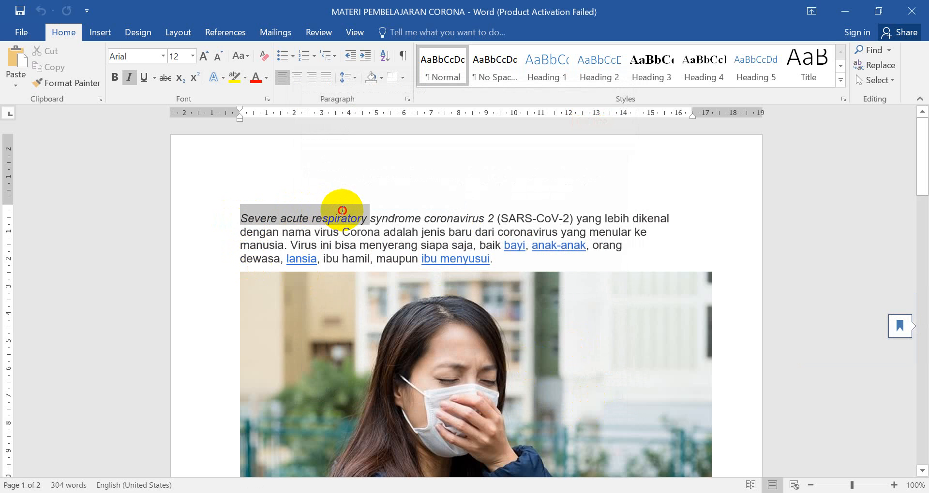
{"action": "left_click", "coordinate": [844, 12]}
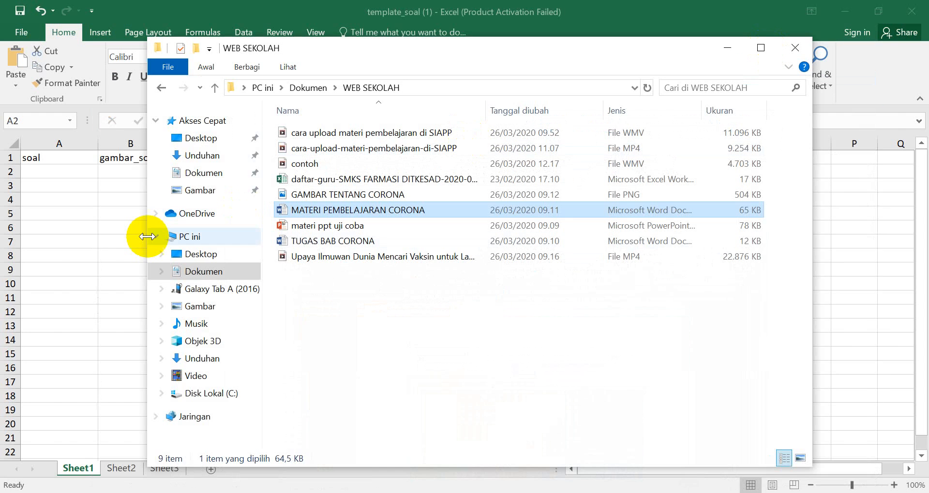
{"action": "left_click", "coordinate": [726, 48]}
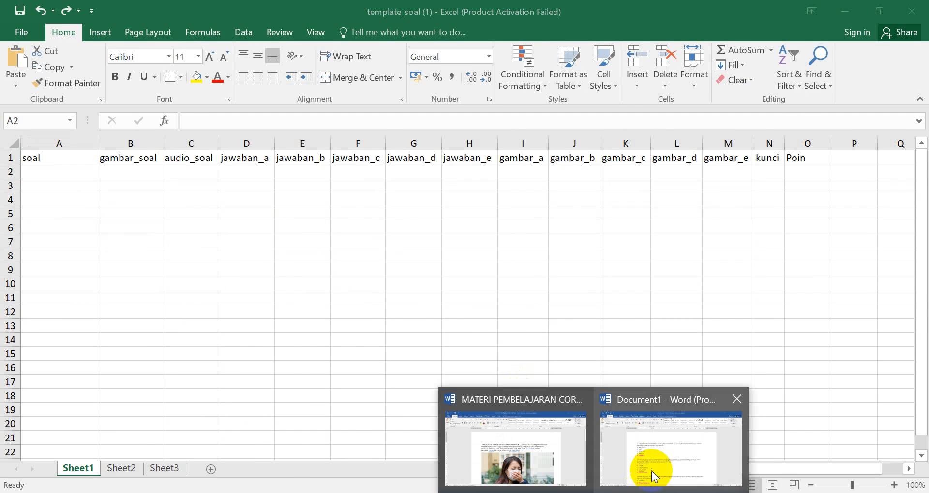
Step: Copy question 1's text from Word's Document1 into cell A2 of the Excel template as plain text and fit column A to it
{"action": "left_click", "coordinate": [648, 466]}
{"action": "left_click_drag", "start_coordinate": [249, 211], "coordinate": [425, 222]}
{"action": "key", "text": "ctrl+c"}
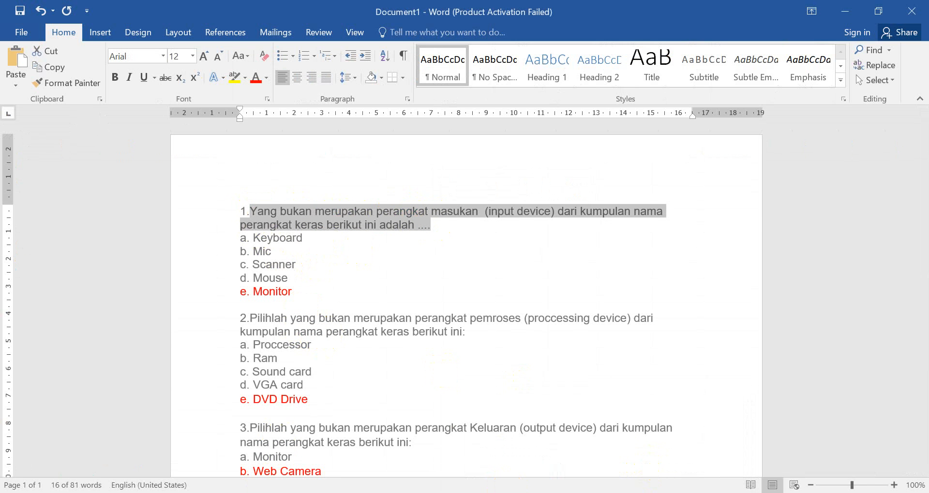
{"action": "key", "text": "alt+Tab"}
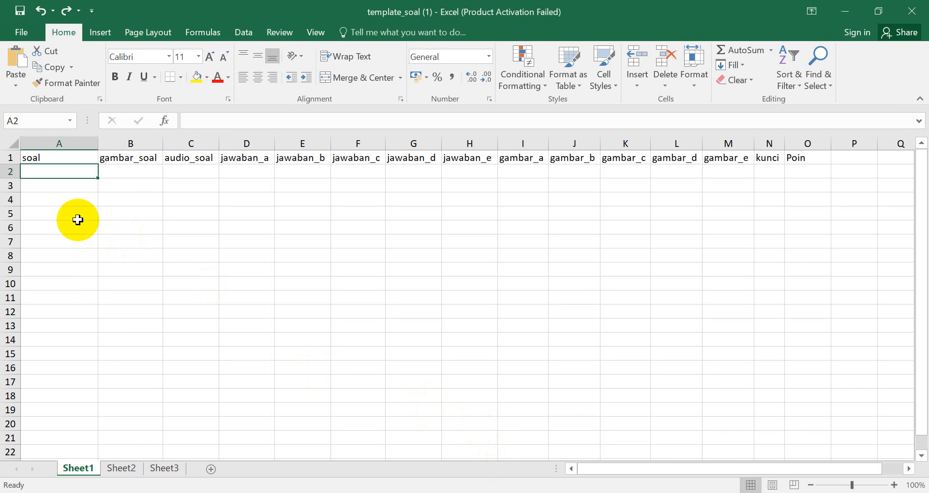
{"action": "right_click", "coordinate": [45, 169]}
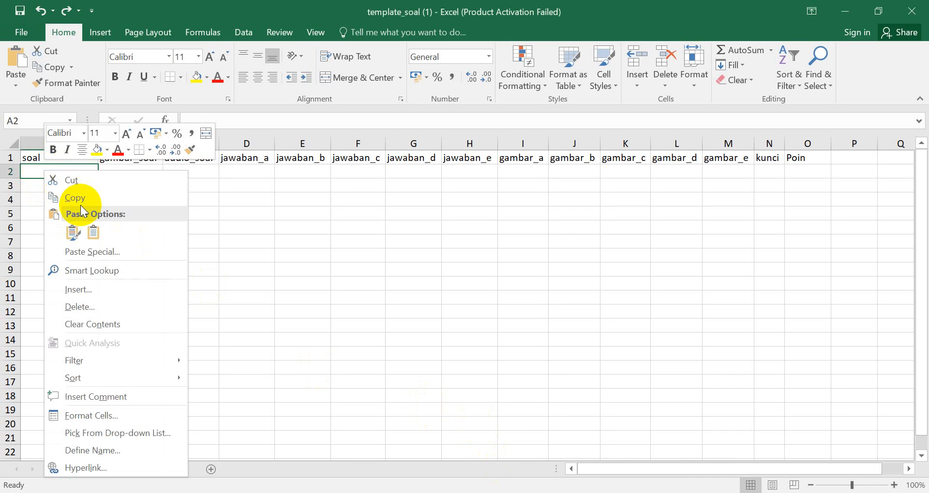
{"action": "left_click", "coordinate": [93, 232]}
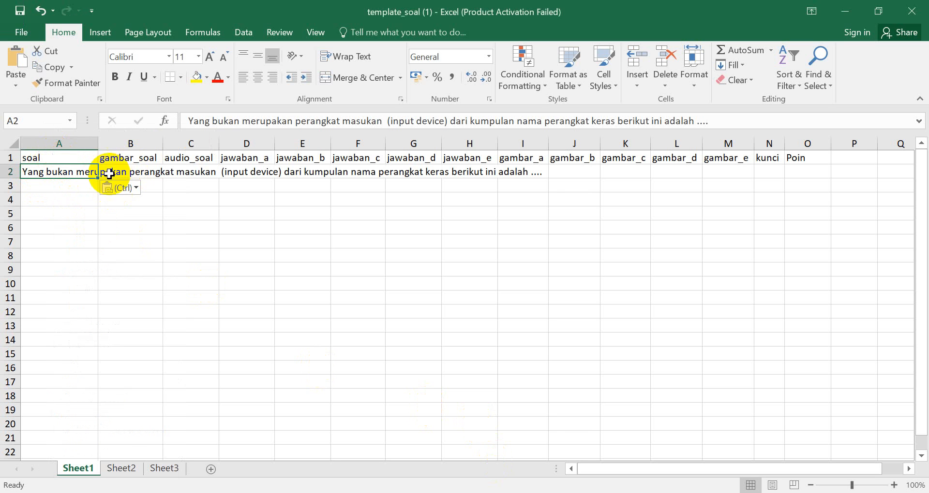
{"action": "double_click", "coordinate": [98, 139]}
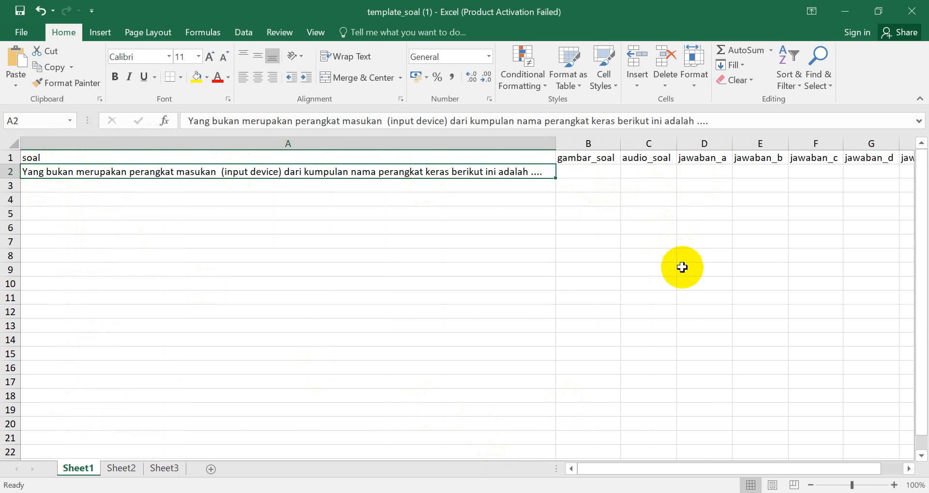
Step: Switch to Word's Document1, capture question 1's text as a Lightshot screenshot and save it as soal1 in PNG format in WEB SEKOLAH
{"action": "key", "text": "alt+Tab"}
{"action": "left_click", "coordinate": [463, 265]}
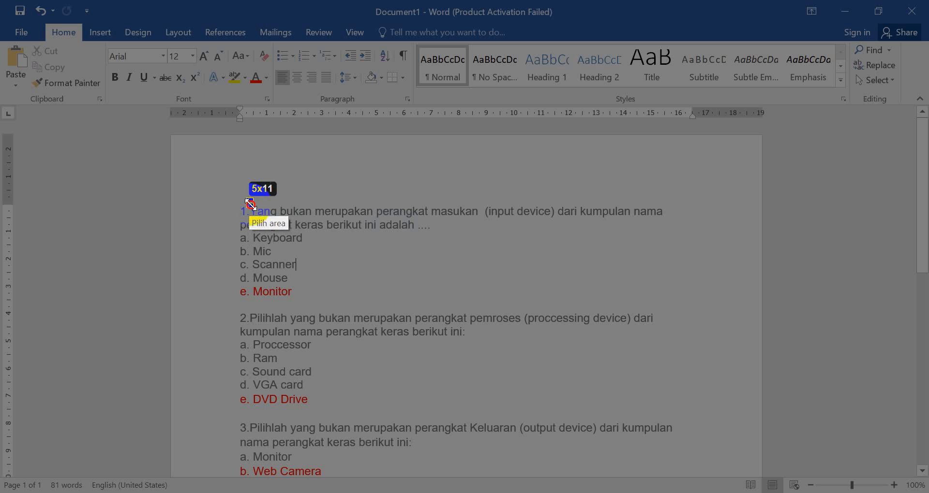
{"action": "left_click_drag", "start_coordinate": [249, 203], "coordinate": [672, 232]}
{"action": "left_click", "coordinate": [633, 248]}
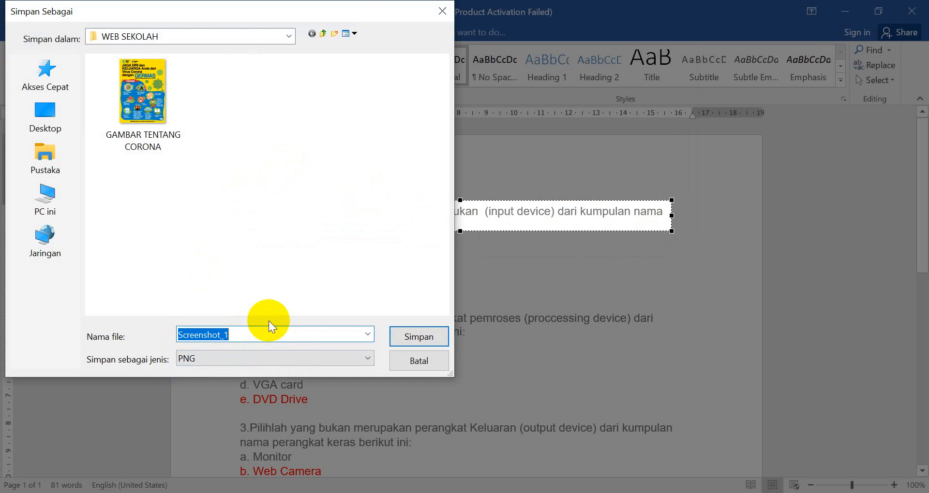
{"action": "type", "text": "sial1"}
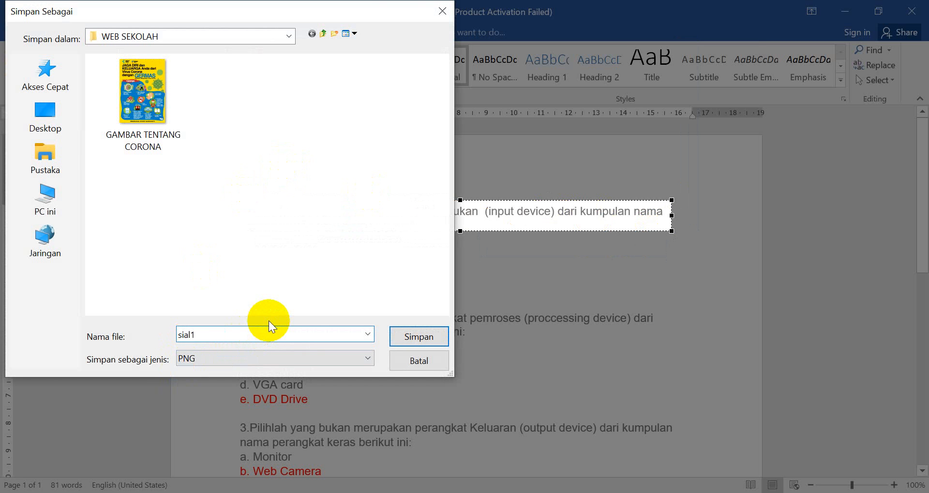
{"action": "key", "text": "BackSpace"}
{"action": "key", "text": "BackSpace"}
{"action": "key", "text": "BackSpace"}
{"action": "key", "text": "BackSpace"}
{"action": "type", "text": "oal1"}
{"action": "left_click", "coordinate": [418, 336]}
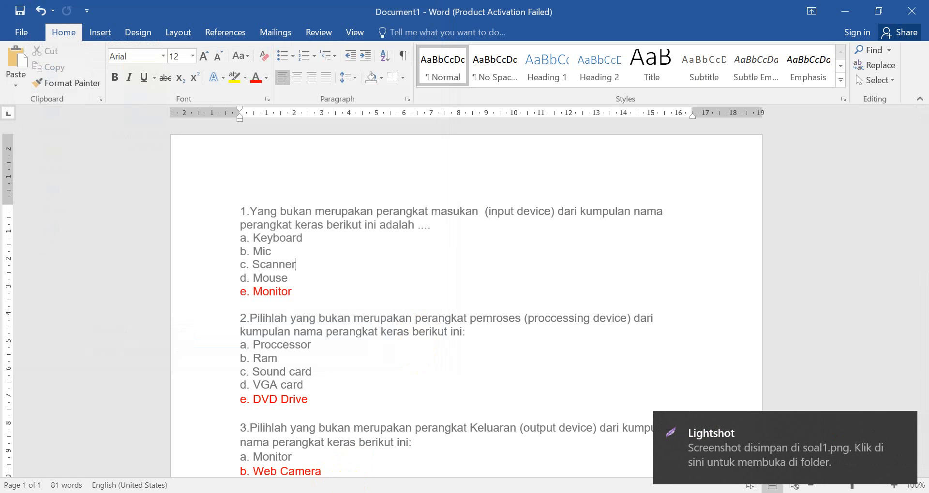
Step: Switch to File Explorer and look through the WEB SEKOLAH, Dokumen and Gambar folders for the saved question image
{"action": "left_click", "coordinate": [375, 492]}
{"action": "left_click", "coordinate": [338, 465]}
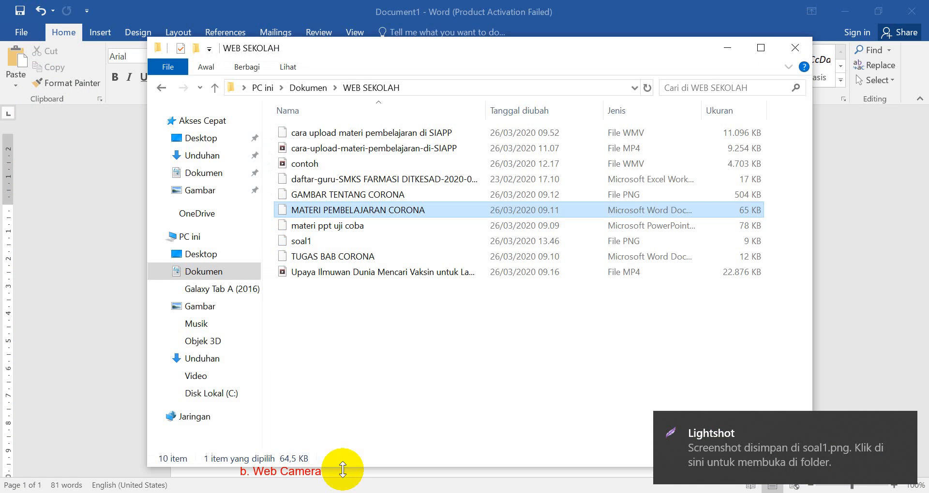
{"action": "left_click", "coordinate": [203, 173]}
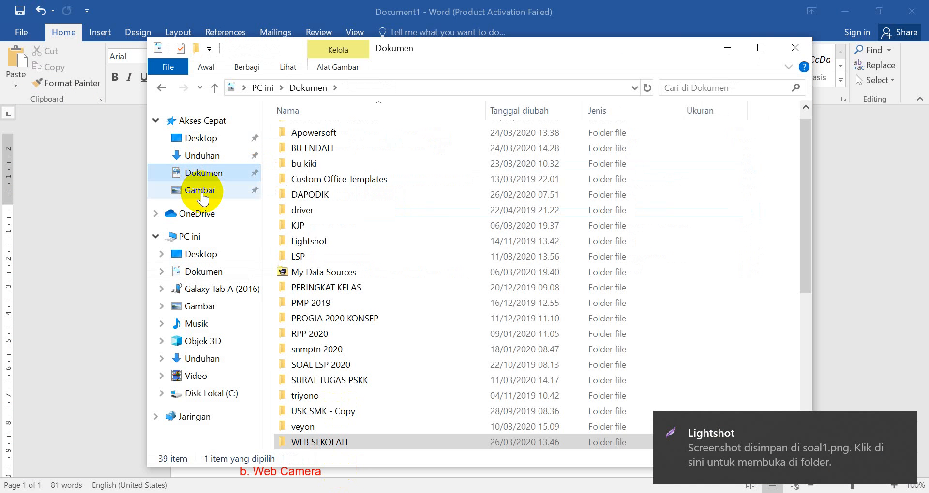
{"action": "left_click", "coordinate": [201, 190]}
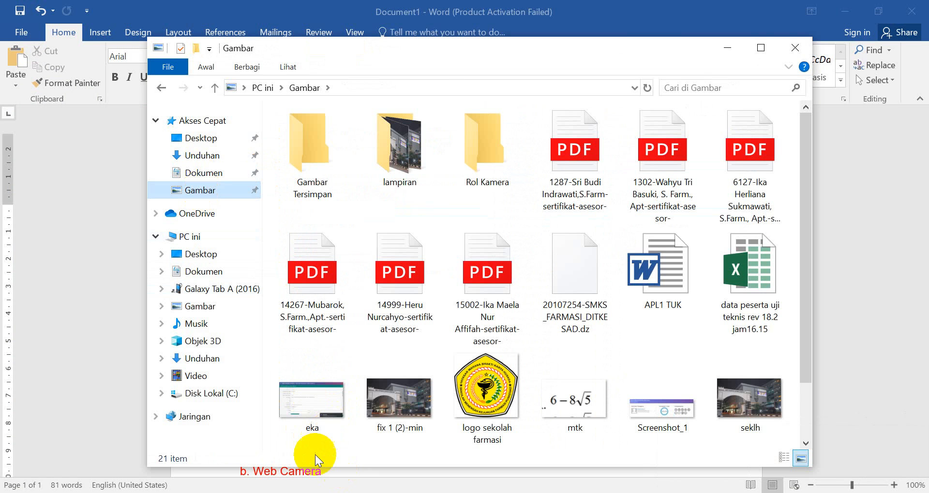
{"action": "left_click", "coordinate": [727, 48]}
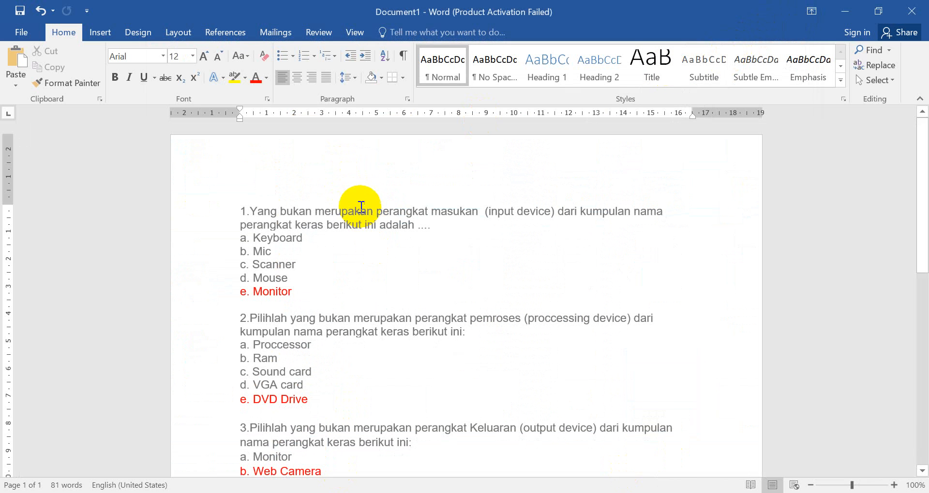
{"action": "left_click", "coordinate": [489, 489]}
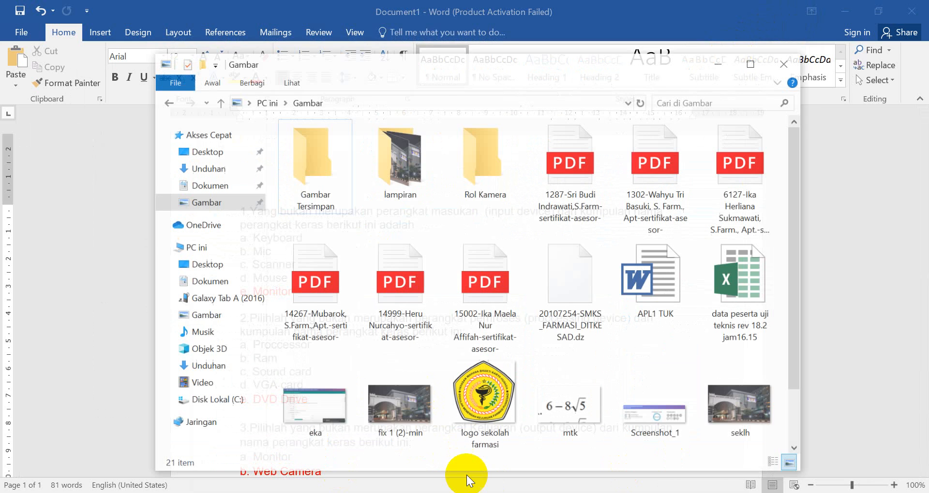
Step: Return to the Excel template and enter soal1.jpg as the gambar_soal value of the first question, in cell B2
{"action": "key", "text": "alt+Tab"}
{"action": "key", "text": "alt+Tab"}
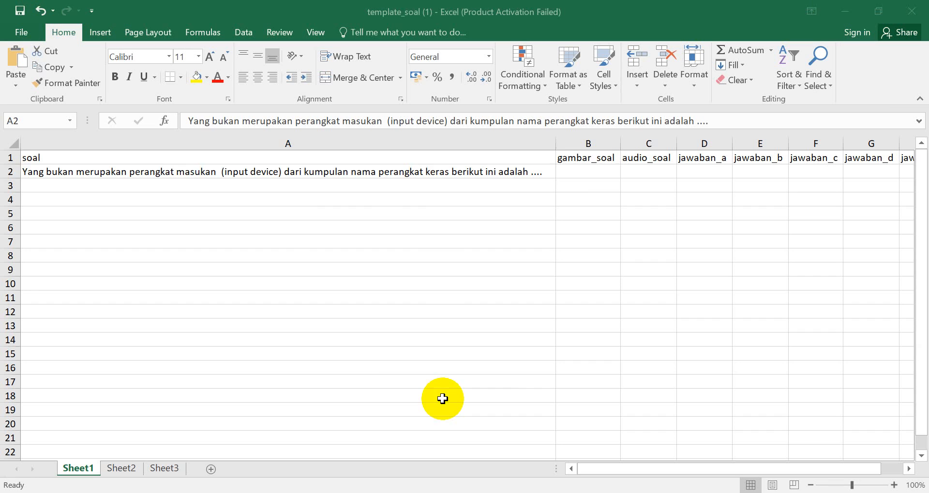
{"action": "left_click", "coordinate": [583, 170]}
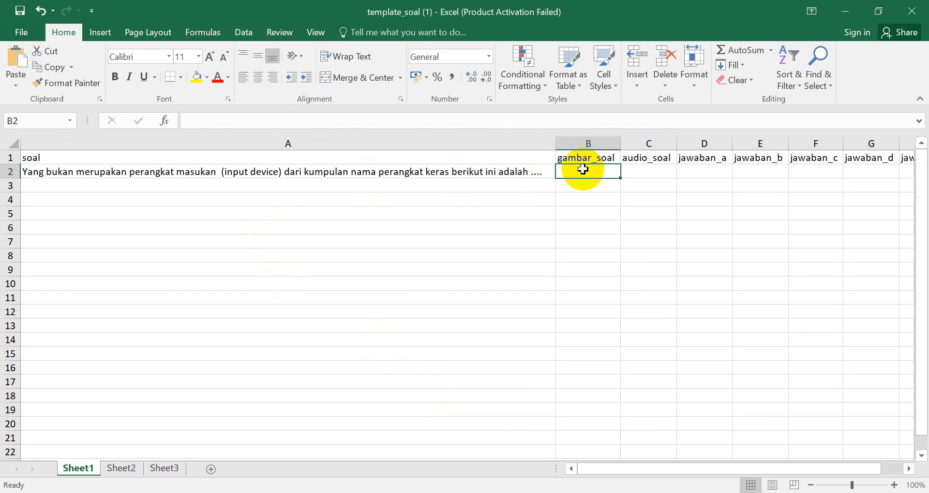
{"action": "type", "text": "soal1.jpg"}
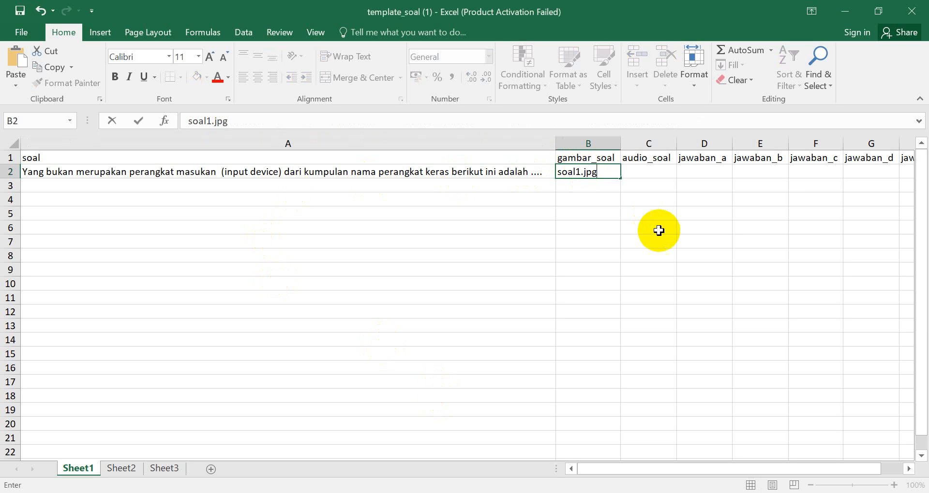
Step: Look over the Excel template's remaining columns, and switch to the browser's Data Soal page to open the form for adding a multiple-choice question
{"action": "left_click", "coordinate": [641, 171]}
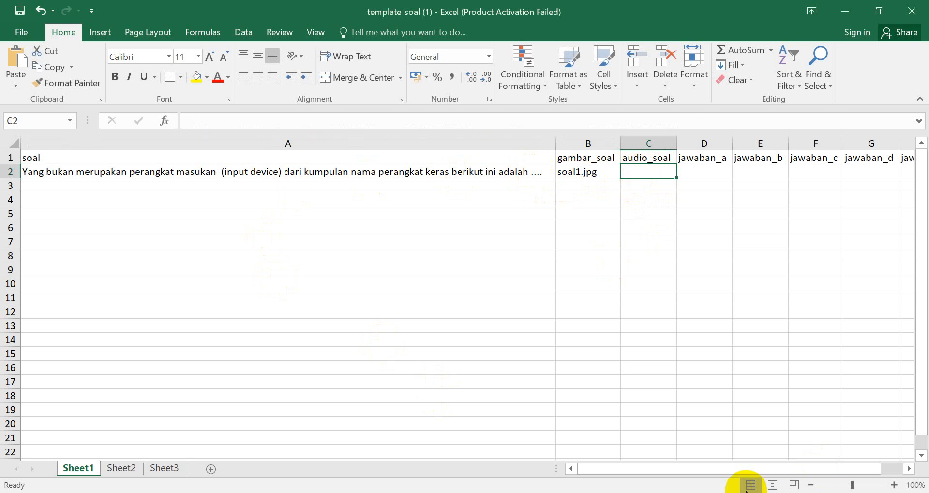
{"action": "left_click_drag", "start_coordinate": [750, 472], "coordinate": [807, 458]}
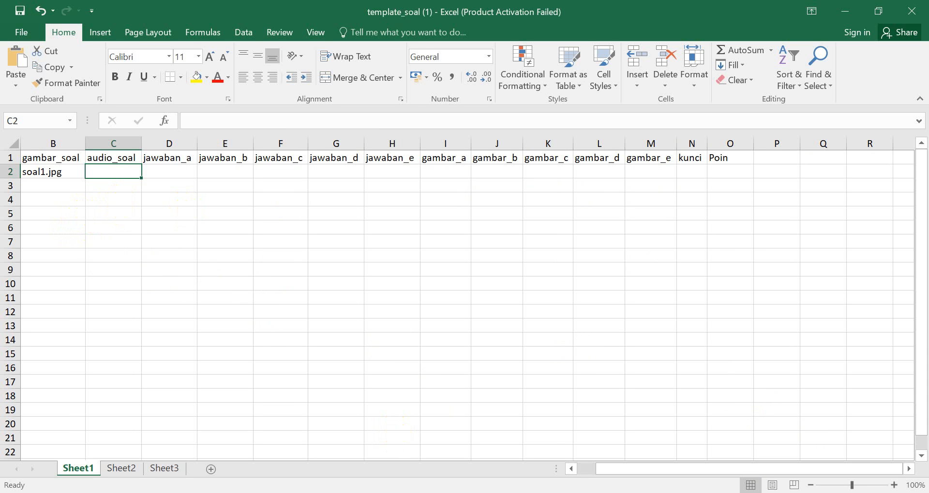
{"action": "key", "text": "alt+Tab"}
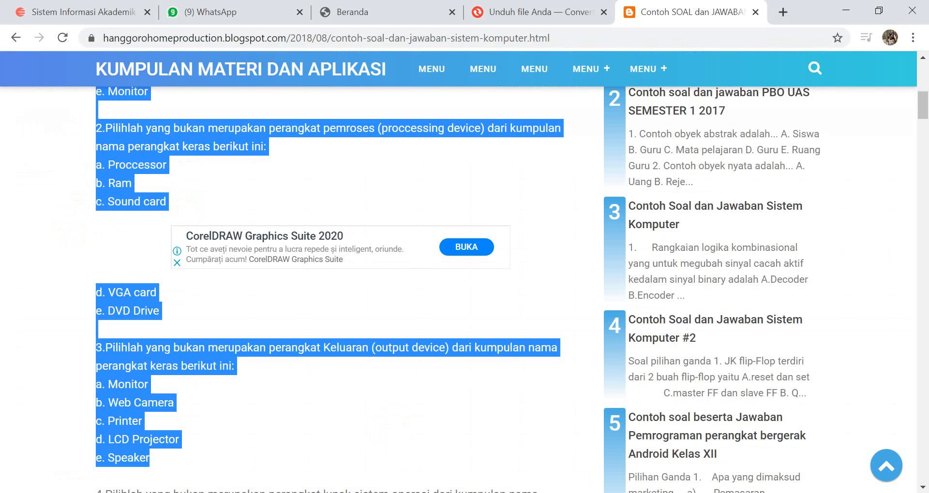
{"action": "left_click", "coordinate": [89, 13]}
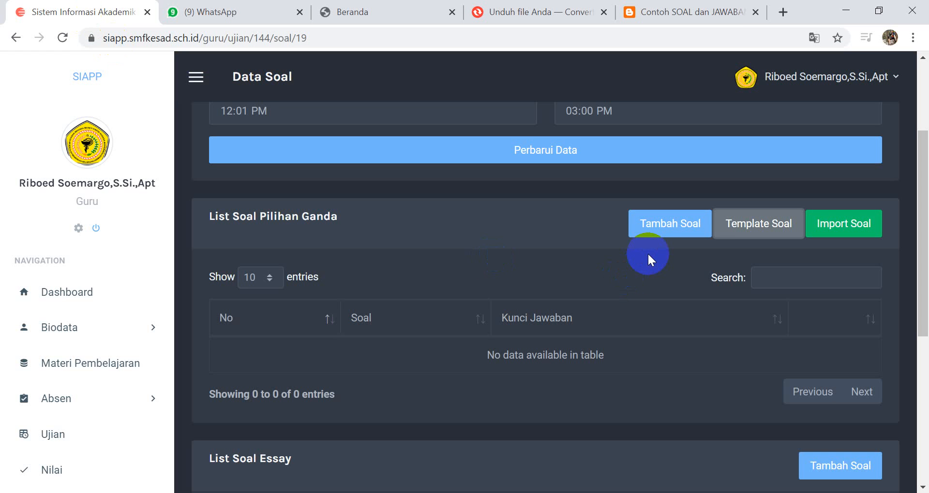
{"action": "left_click", "coordinate": [650, 224]}
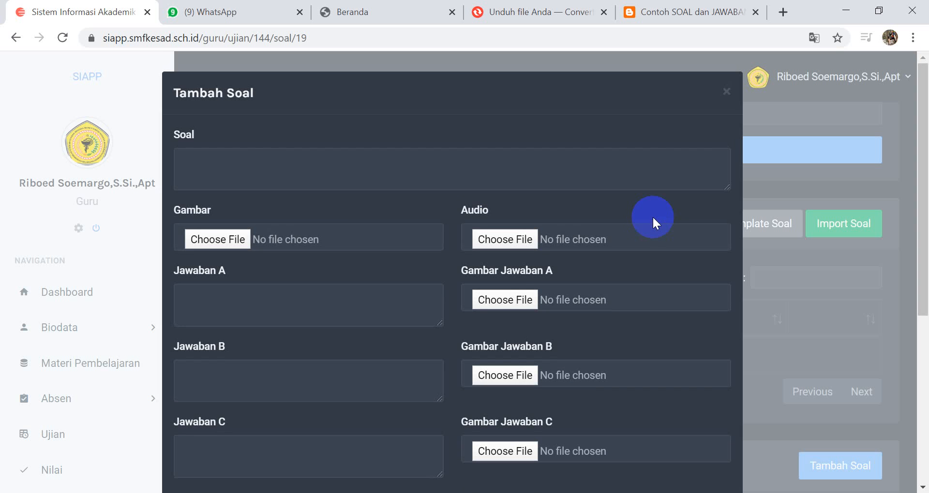
Step: Copy question 1's text from Word's Document1 into the Soal field of the browser form and end it with a question mark
{"action": "left_click", "coordinate": [263, 169]}
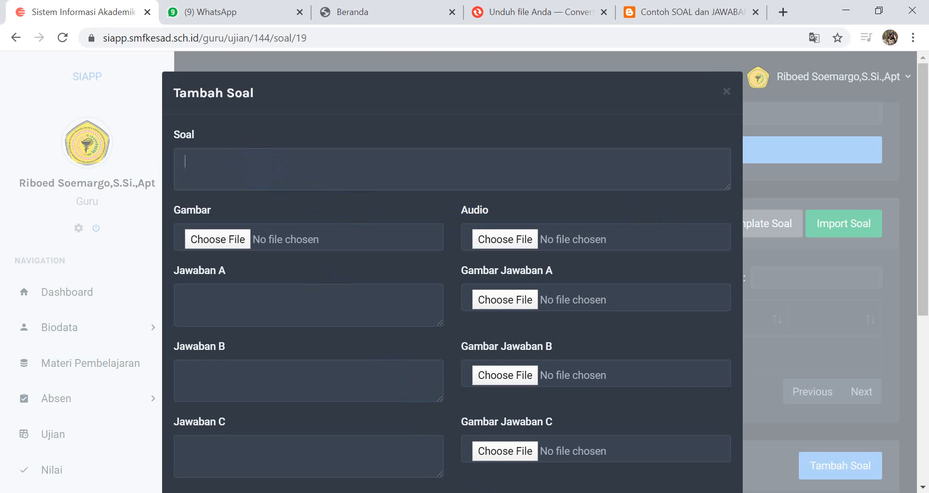
{"action": "left_click", "coordinate": [646, 448]}
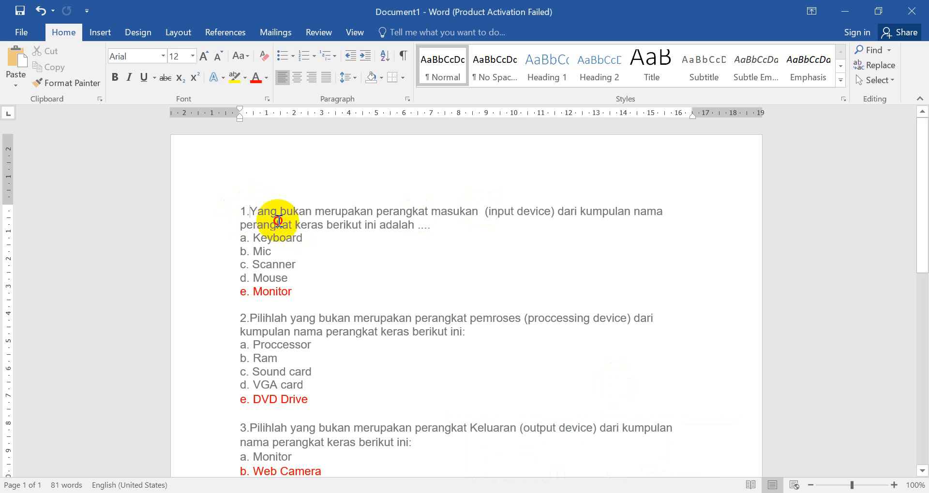
{"action": "left_click_drag", "start_coordinate": [257, 213], "coordinate": [437, 226]}
{"action": "key", "text": "ctrl+c"}
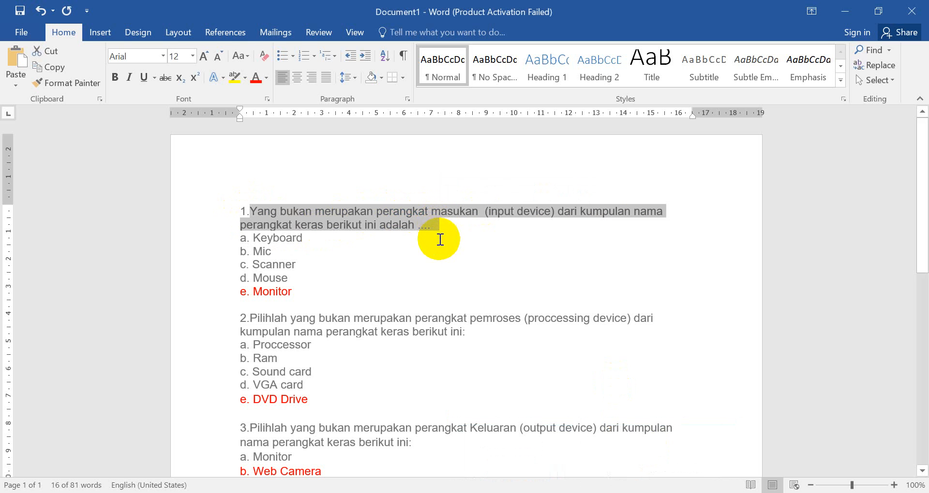
{"action": "key", "text": "alt+Tab"}
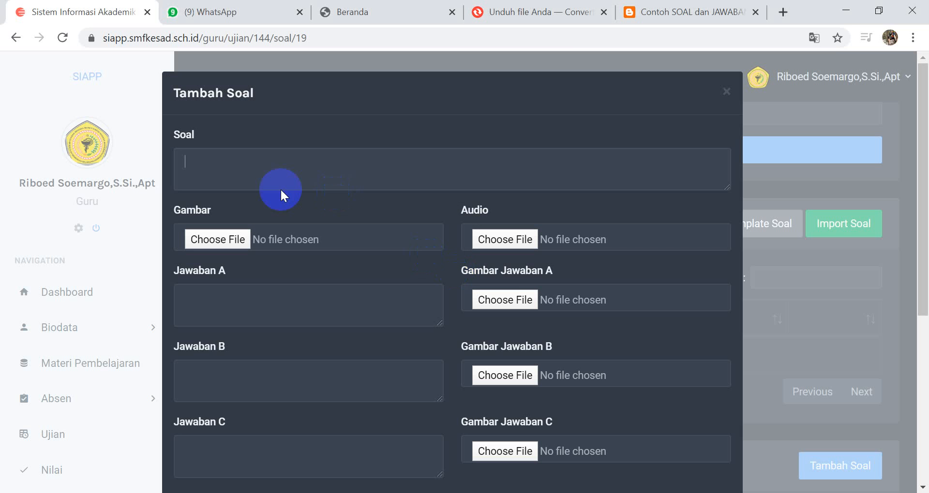
{"action": "key", "text": "ctrl+v"}
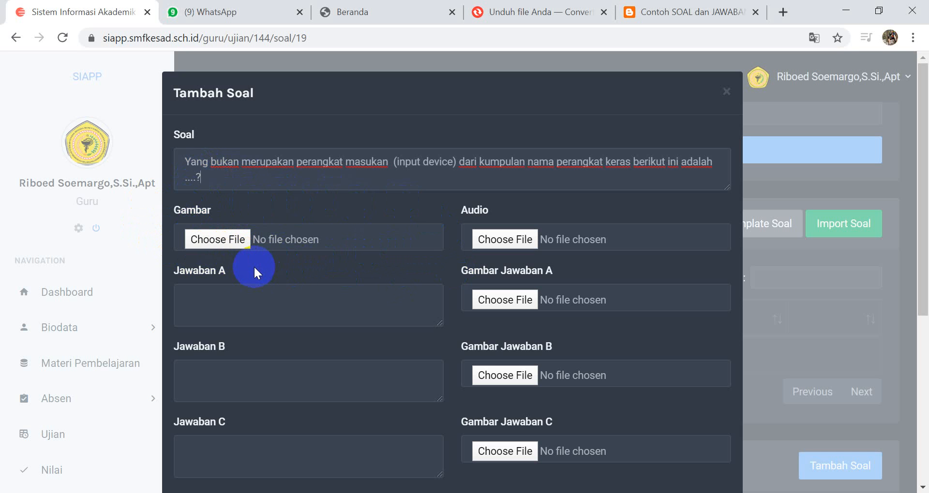
Step: Look at the WEB SEKOLAH files offered for the question's Gambar field without attaching one
{"action": "left_click", "coordinate": [231, 178]}
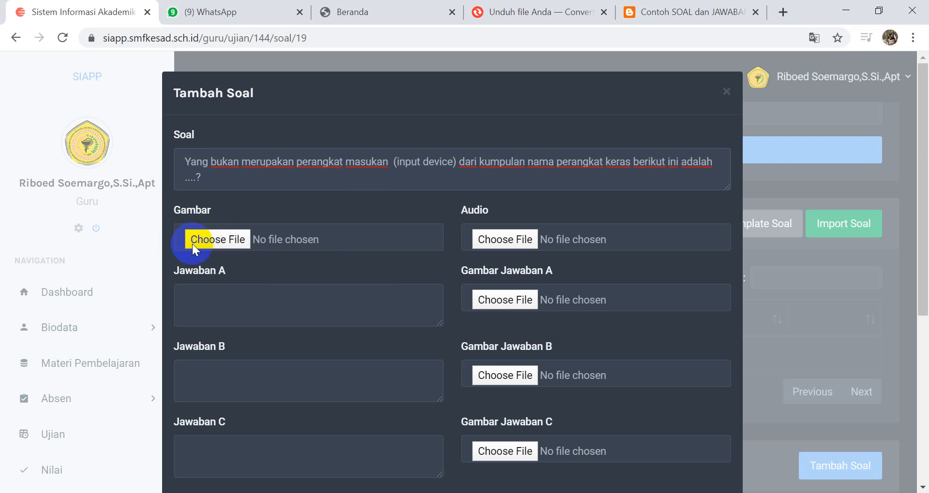
{"action": "left_click", "coordinate": [205, 237]}
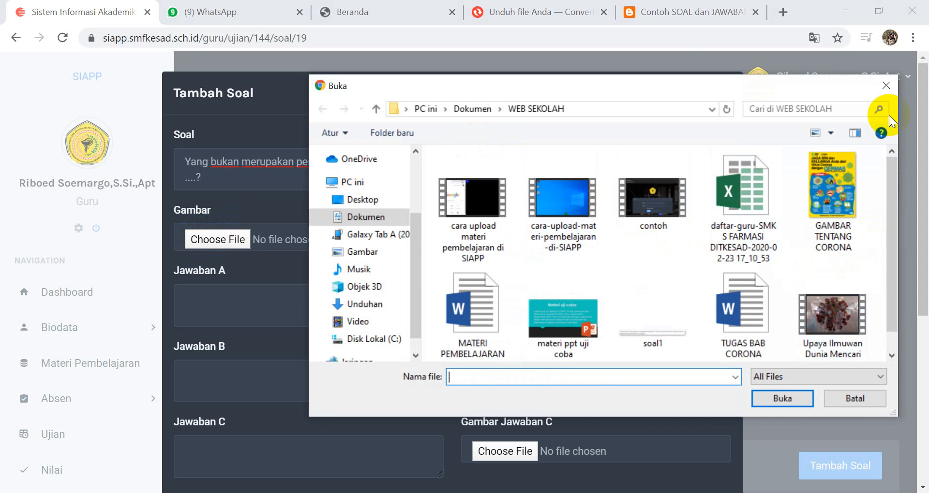
{"action": "left_click", "coordinate": [884, 87]}
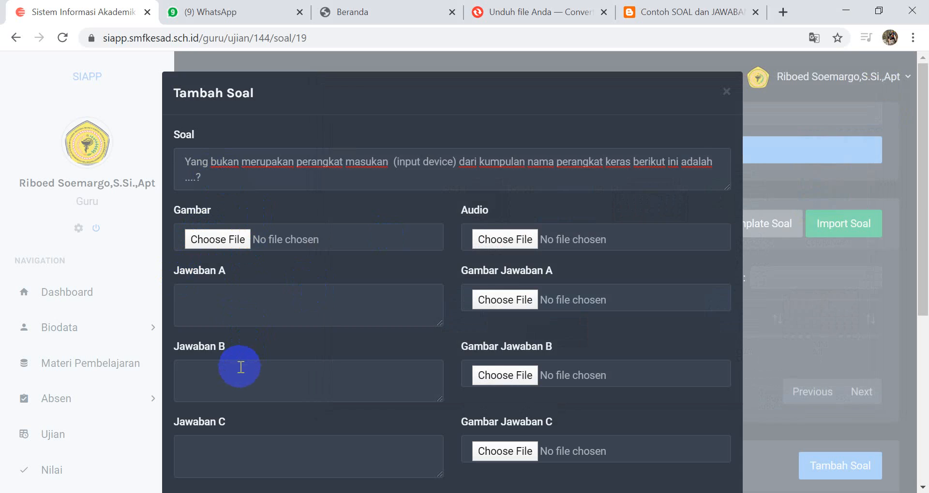
Step: Copy the option text Keyboard from question 1 in Word's Document1 into the form's Jawaban A field
{"action": "key", "text": "alt+Tab"}
{"action": "left_click_drag", "start_coordinate": [315, 240], "coordinate": [253, 244]}
{"action": "key", "text": "ctrl+c"}
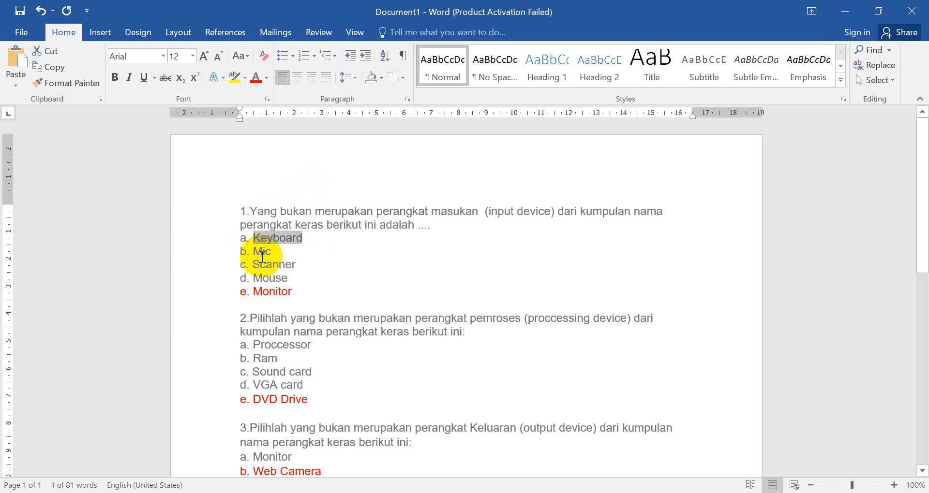
{"action": "key", "text": "alt+Tab"}
{"action": "left_click", "coordinate": [254, 299]}
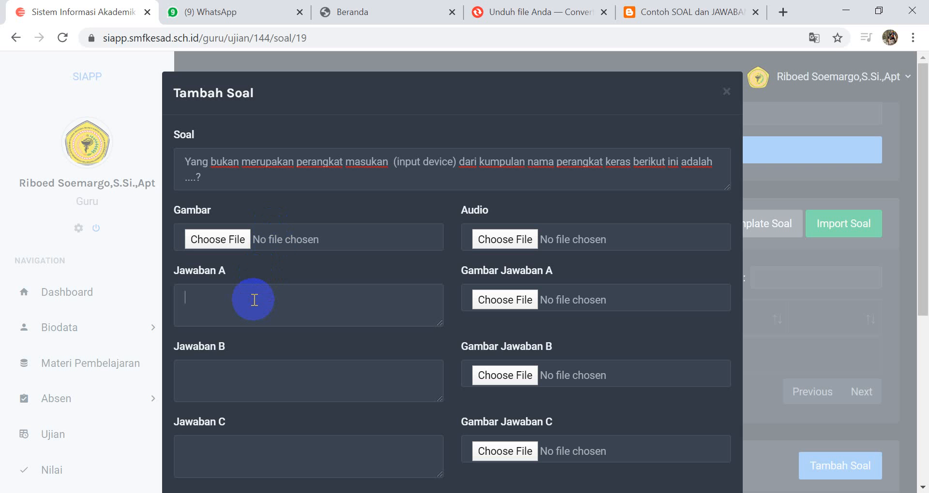
{"action": "key", "text": "ctrl+v"}
Step: Fill Jawaban B, C, D and E with the same copied text, Keyboard
{"action": "left_click", "coordinate": [252, 377]}
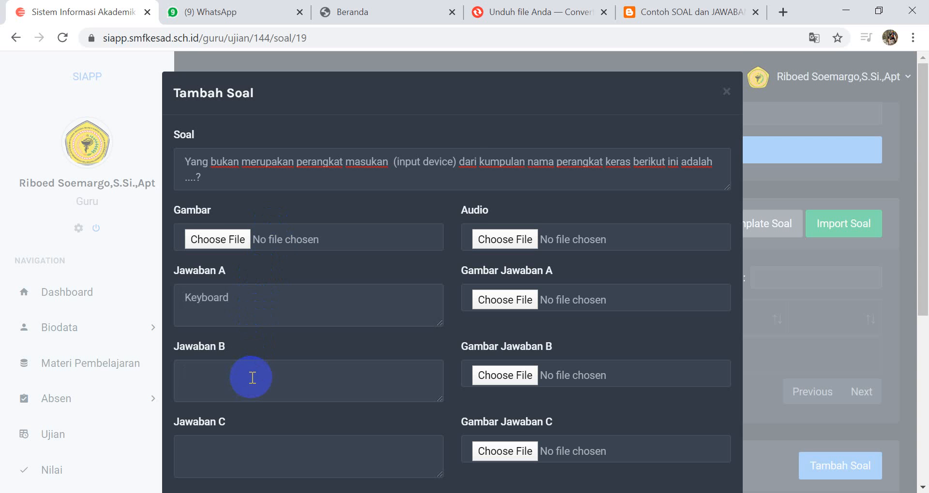
{"action": "scroll", "coordinate": [261, 383], "scroll_direction": "down", "scroll_amount": 3}
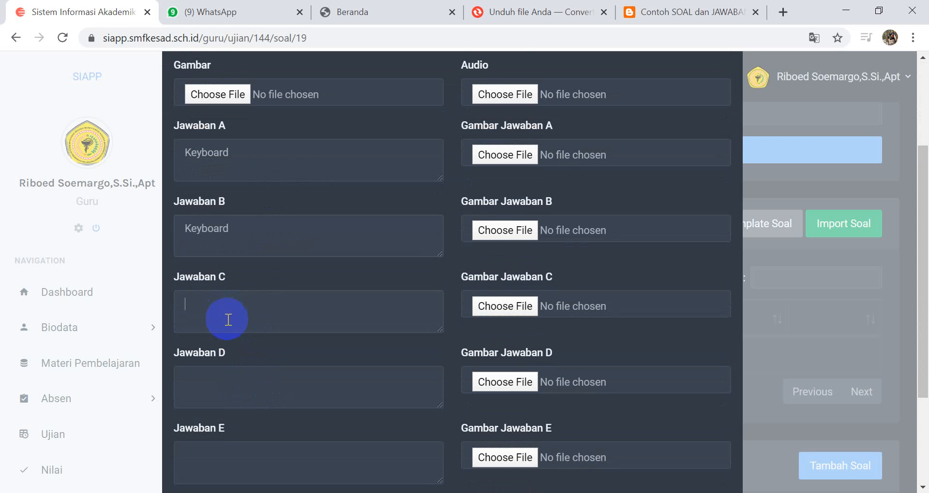
{"action": "key", "text": "ctrl+v"}
{"action": "key", "text": "ctrl+v"}
{"action": "scroll", "coordinate": [223, 387], "scroll_direction": "down", "scroll_amount": 3}
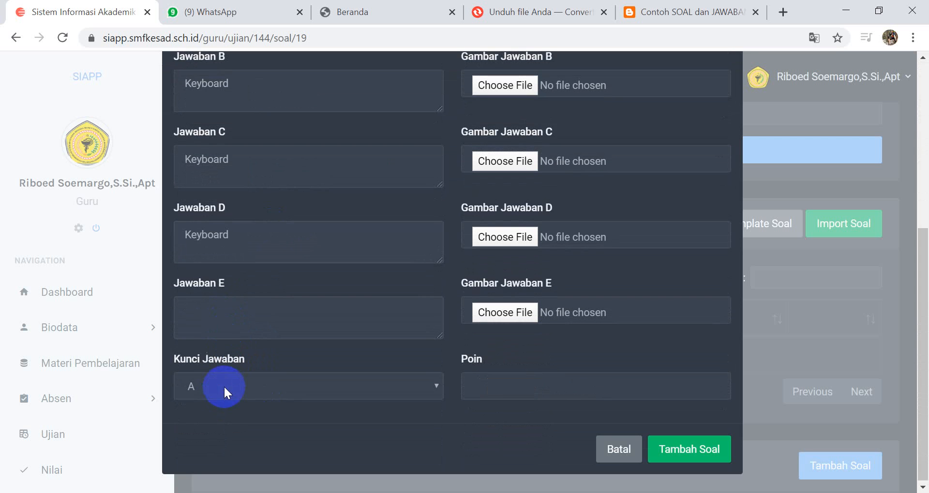
{"action": "left_click", "coordinate": [228, 311]}
{"action": "key", "text": "ctrl+v"}
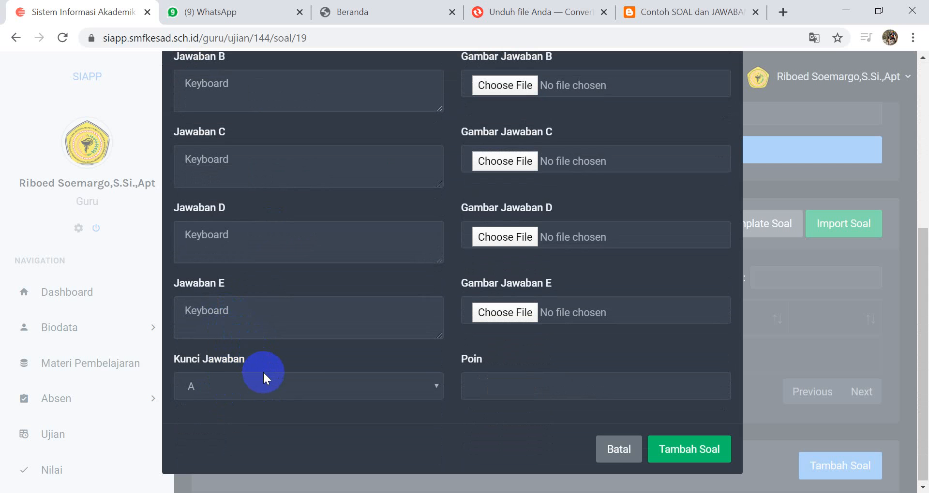
Step: Set the Kunci Jawaban to A and Poin to 2, and add the multiple-choice question to the exam
{"action": "left_click", "coordinate": [293, 385]}
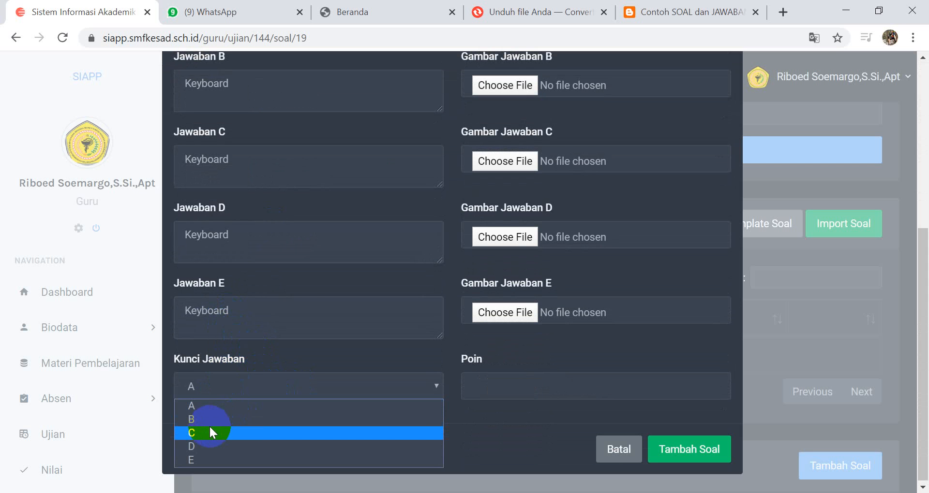
{"action": "left_click", "coordinate": [198, 407]}
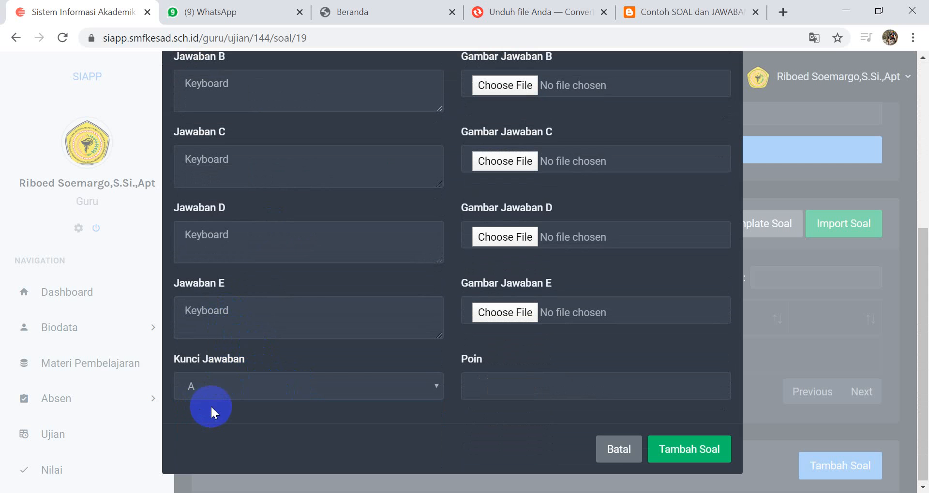
{"action": "left_click", "coordinate": [498, 389]}
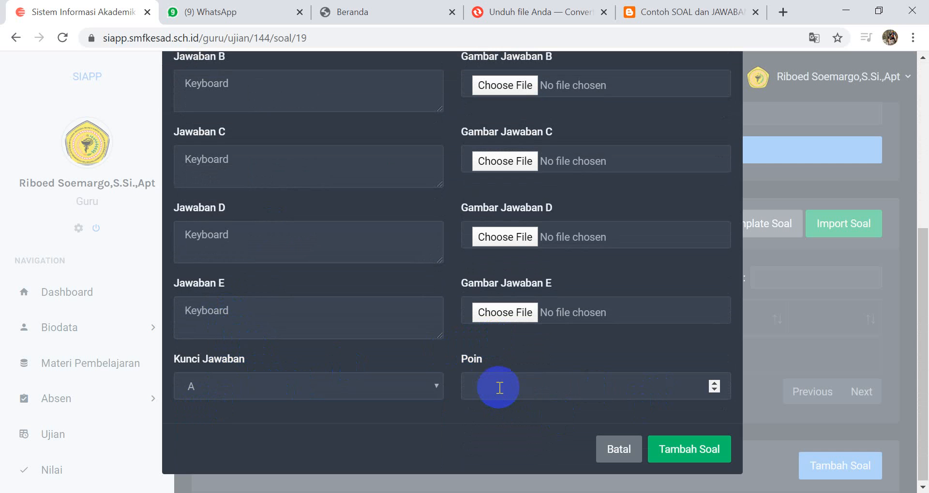
{"action": "type", "text": "2"}
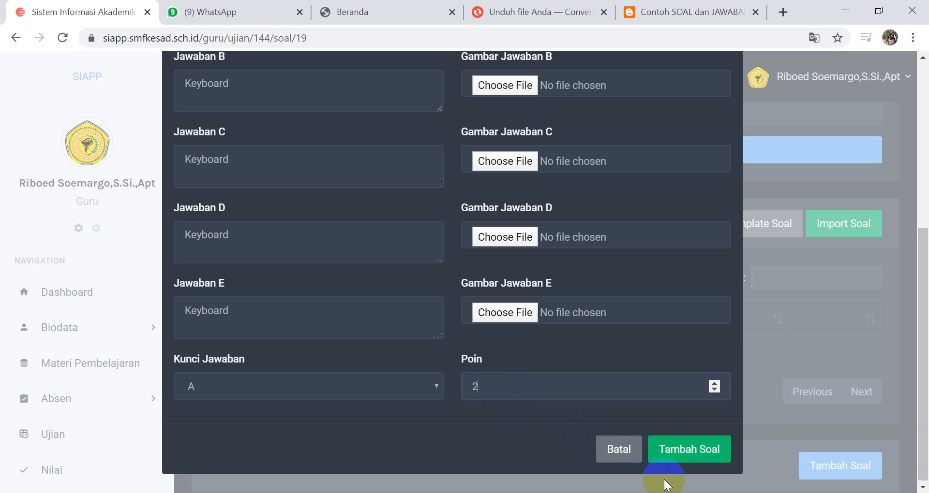
{"action": "left_click", "coordinate": [687, 459]}
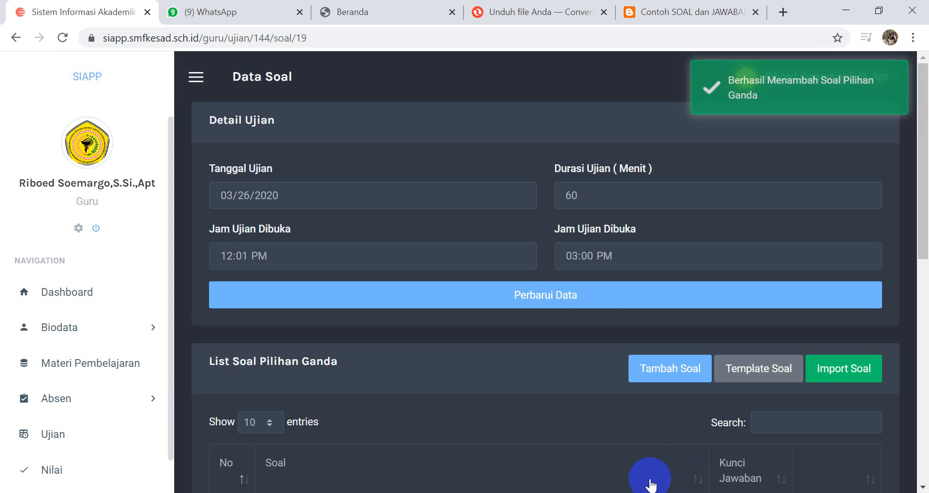
Step: Review the multiple-choice question list and open the form for adding a question to List Soal Essay
{"action": "scroll", "coordinate": [573, 327], "scroll_direction": "down", "scroll_amount": 5}
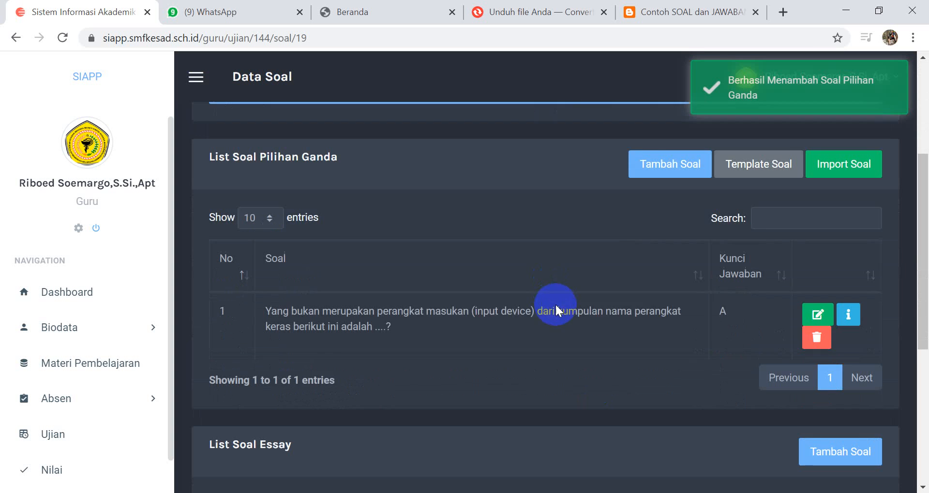
{"action": "left_click", "coordinate": [679, 160]}
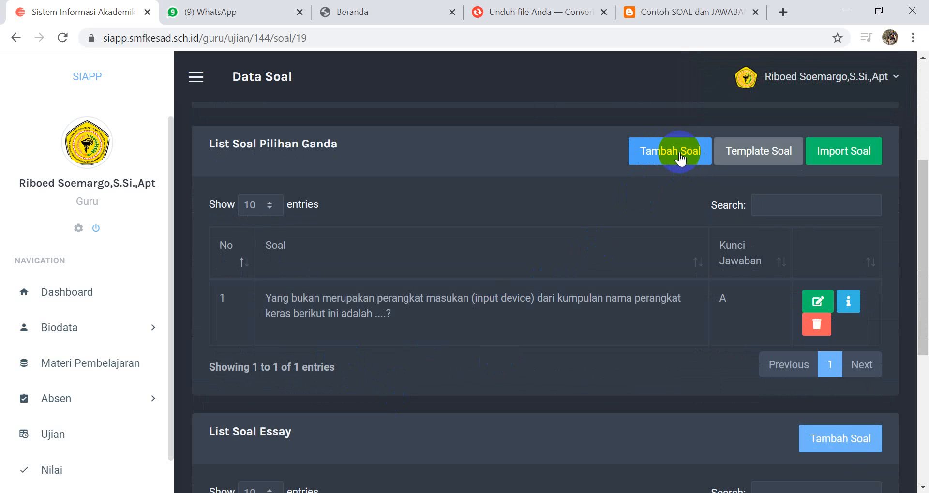
{"action": "scroll", "coordinate": [451, 388], "scroll_direction": "down", "scroll_amount": 1}
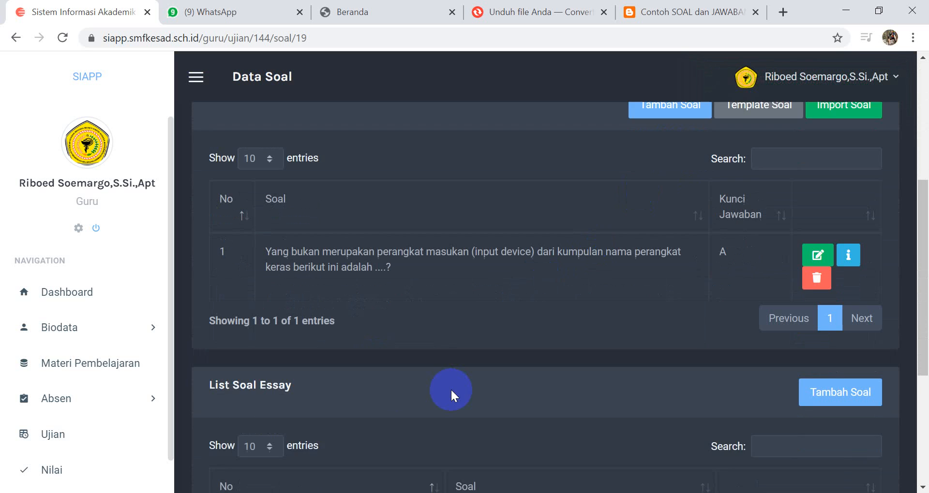
{"action": "scroll", "coordinate": [451, 393], "scroll_direction": "down", "scroll_amount": 4}
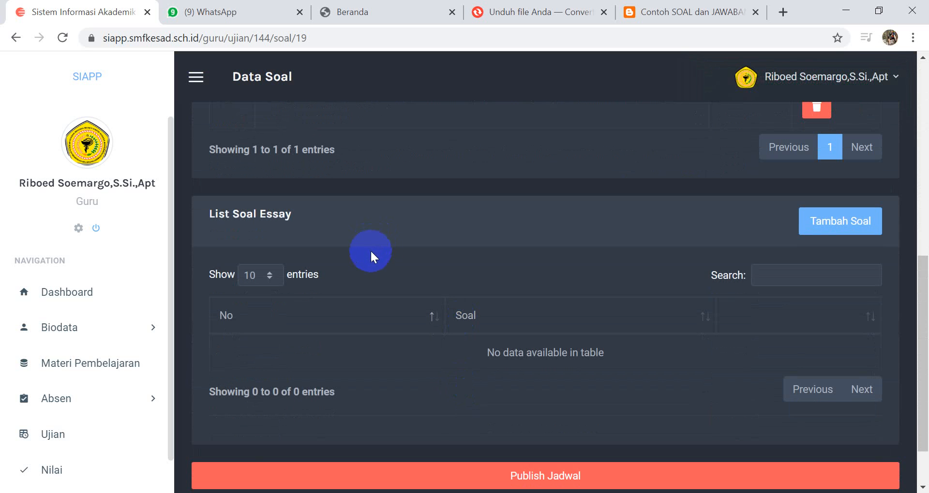
{"action": "left_click", "coordinate": [805, 226]}
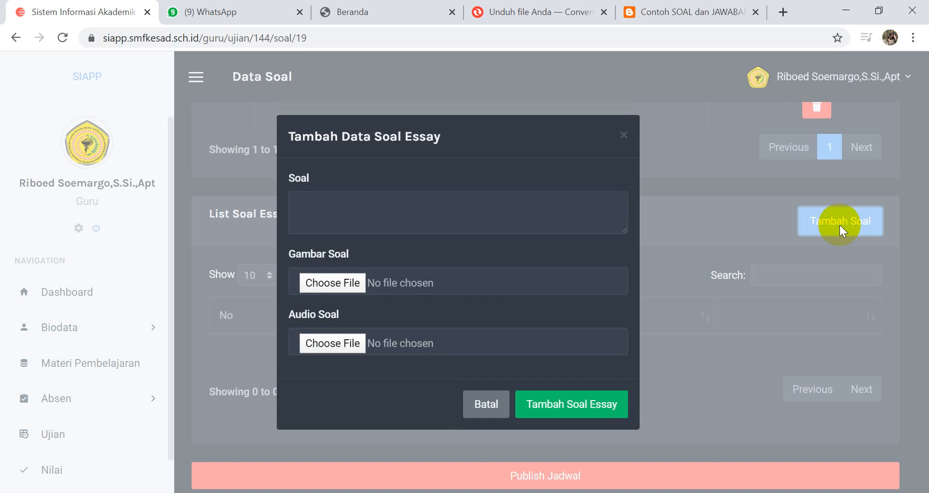
Step: Enter "Keyboard adalahahahhh...?" as the Soal text and add the essay question without an image or audio file
{"action": "left_click", "coordinate": [358, 210]}
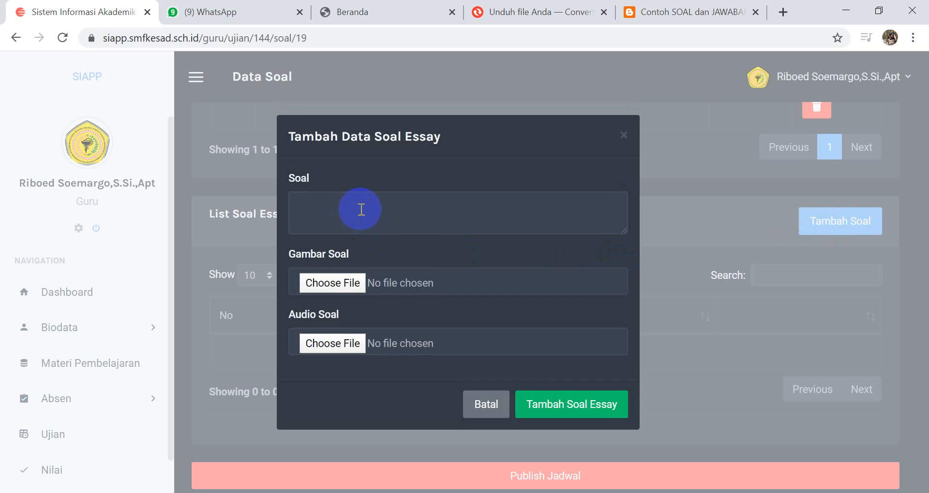
{"action": "type", "text": "Keyboard adalahahahhh"}
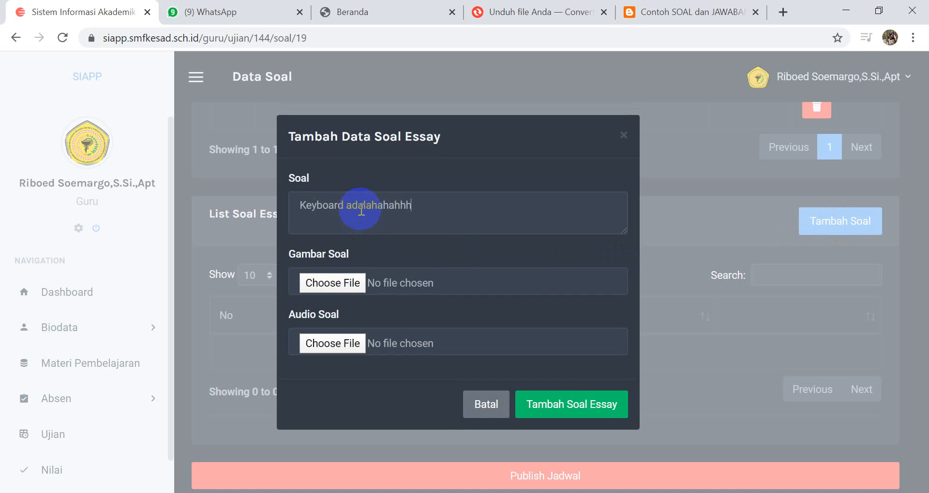
{"action": "type", "text": "...?"}
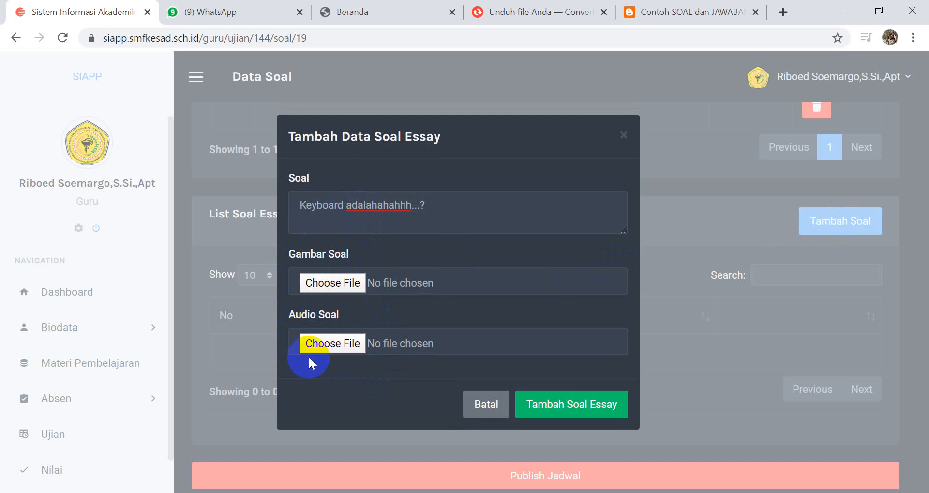
{"action": "left_click", "coordinate": [564, 403]}
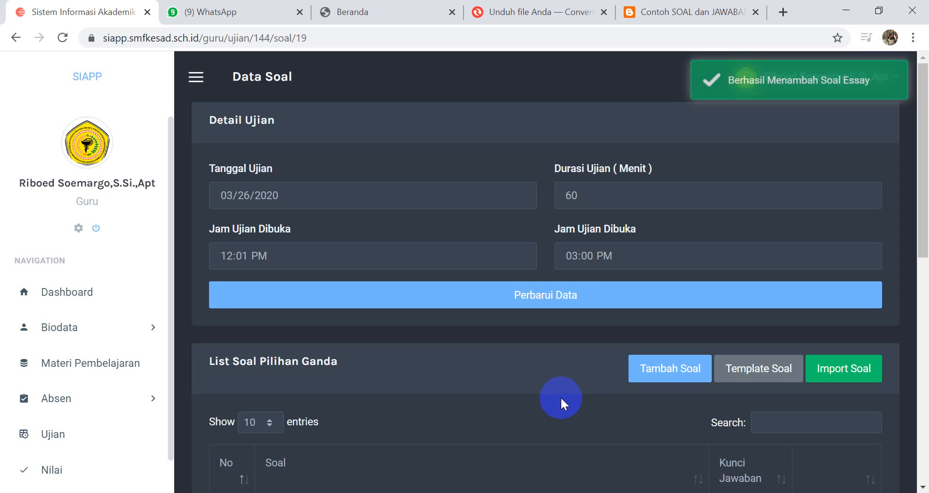
Step: Check the essay question list and go to the Ujian page with the exams per subject and class
{"action": "scroll", "coordinate": [452, 367], "scroll_direction": "down", "scroll_amount": 6}
{"action": "scroll", "coordinate": [435, 373], "scroll_direction": "down", "scroll_amount": 3}
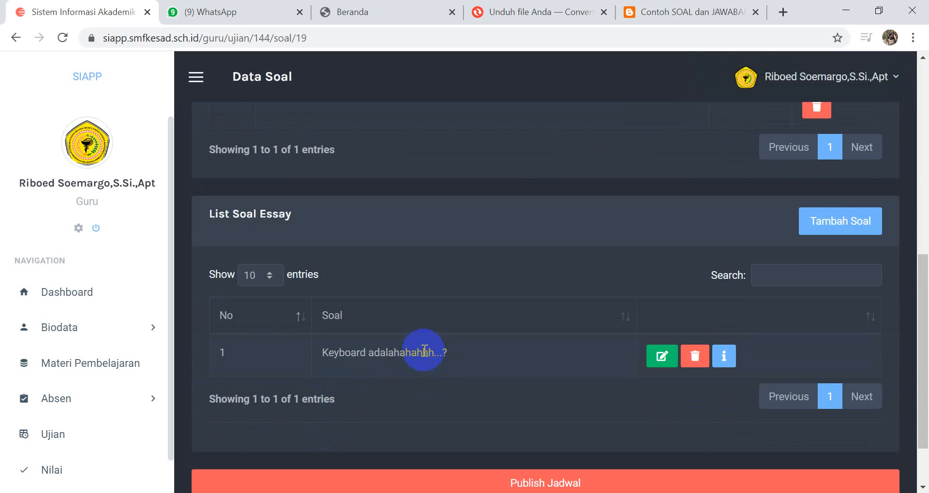
{"action": "left_click", "coordinate": [61, 364]}
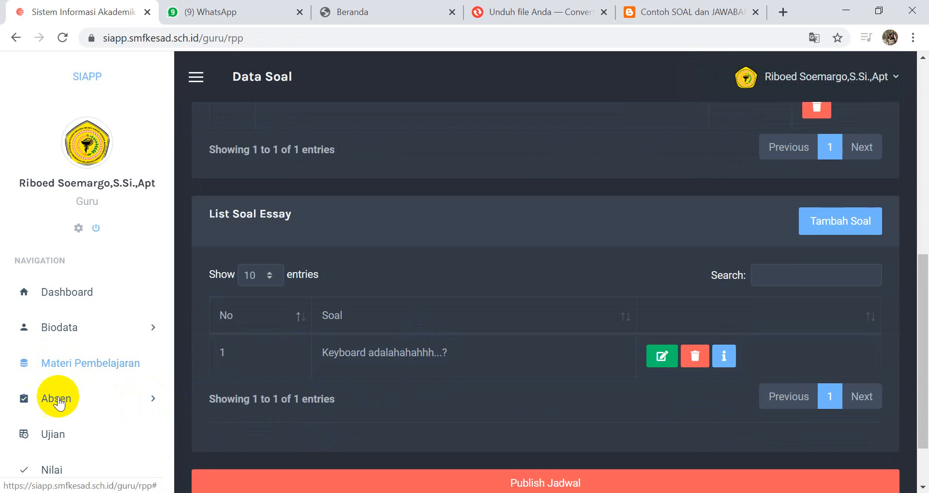
{"action": "left_click", "coordinate": [54, 436]}
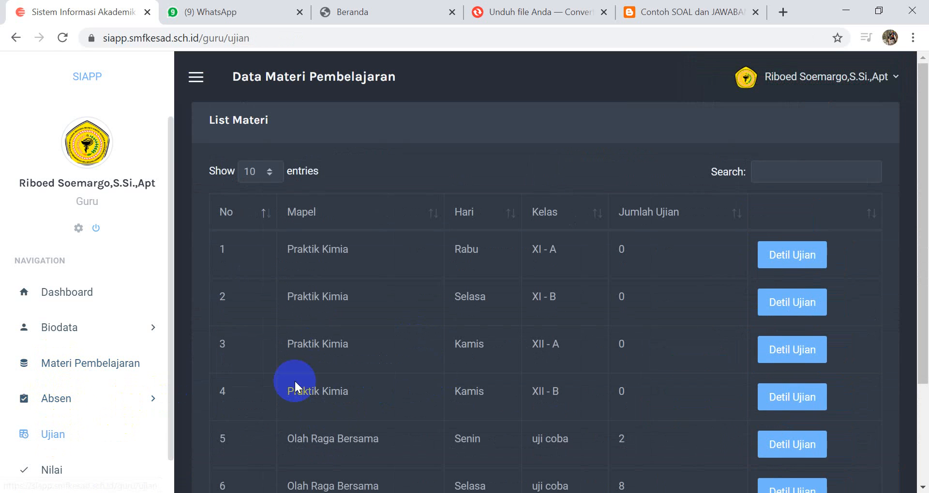
Step: Open the question page of the 2020-03-26 UH exam for the Selasa Olah Raga Bersama class uji coba
{"action": "scroll", "coordinate": [295, 384], "scroll_direction": "down", "scroll_amount": 3}
{"action": "left_click", "coordinate": [776, 363]}
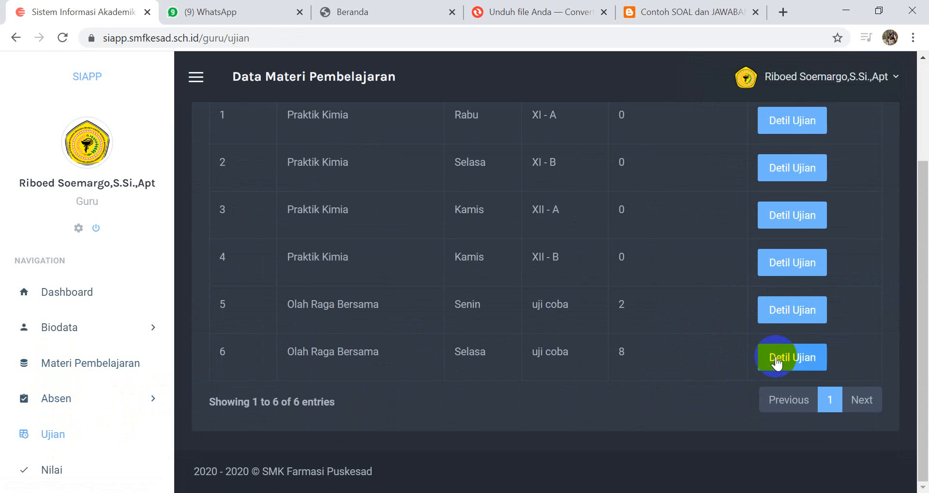
{"action": "scroll", "coordinate": [706, 373], "scroll_direction": "down", "scroll_amount": 8}
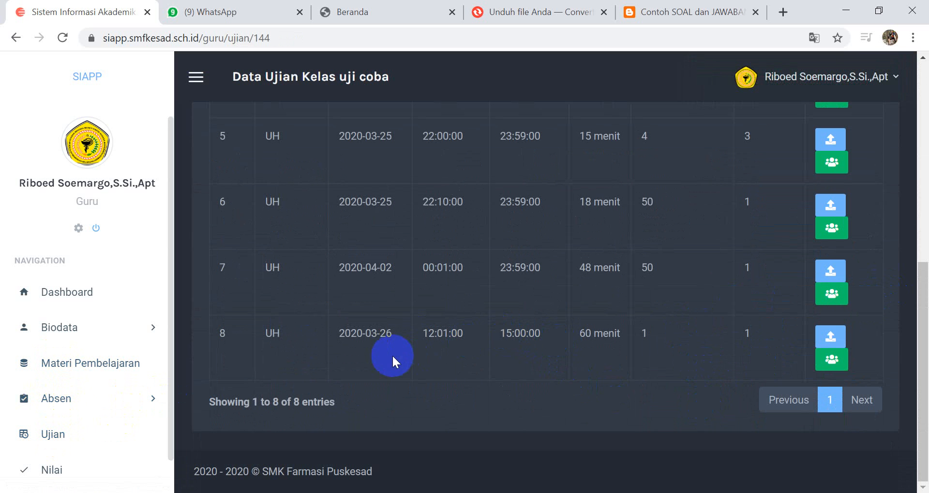
{"action": "left_click", "coordinate": [833, 338]}
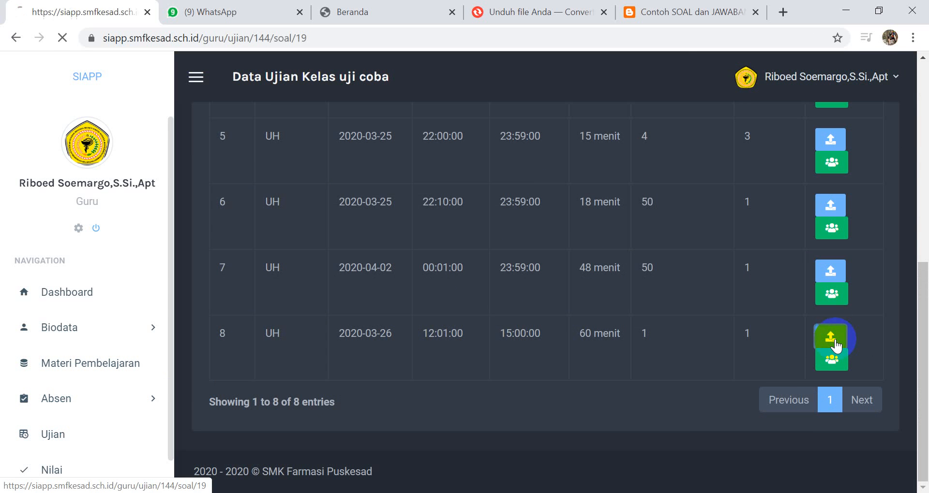
{"action": "scroll", "coordinate": [516, 344], "scroll_direction": "down", "scroll_amount": 9}
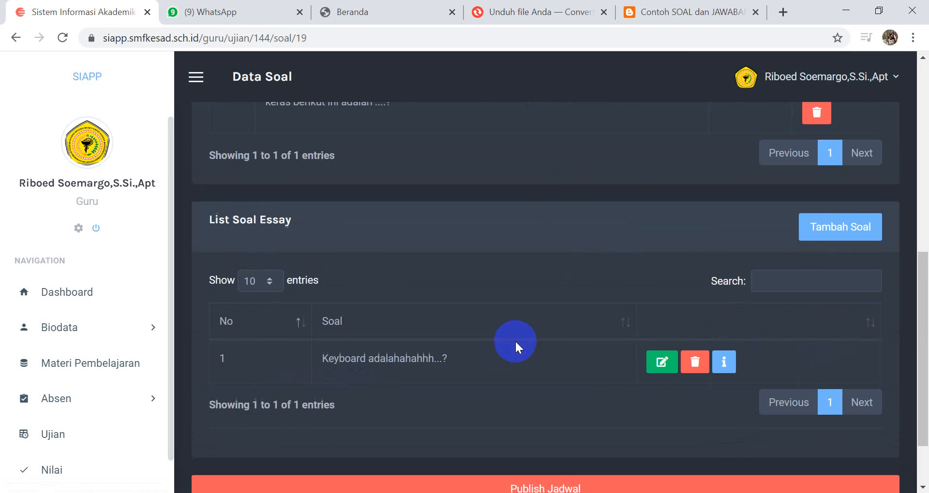
Step: View the details of the input device question in List Soal Pilihan Ganda, including all answer options, and close them
{"action": "scroll", "coordinate": [519, 339], "scroll_direction": "up", "scroll_amount": 1}
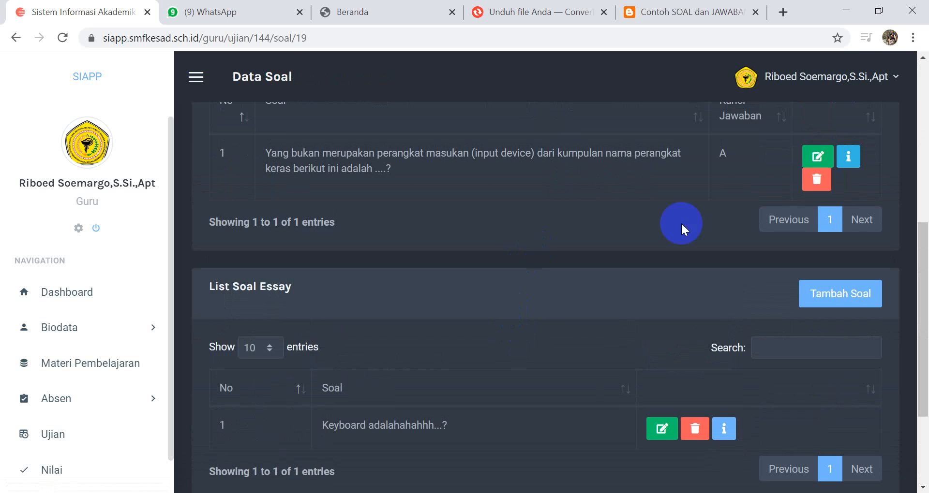
{"action": "scroll", "coordinate": [682, 224], "scroll_direction": "up", "scroll_amount": 2}
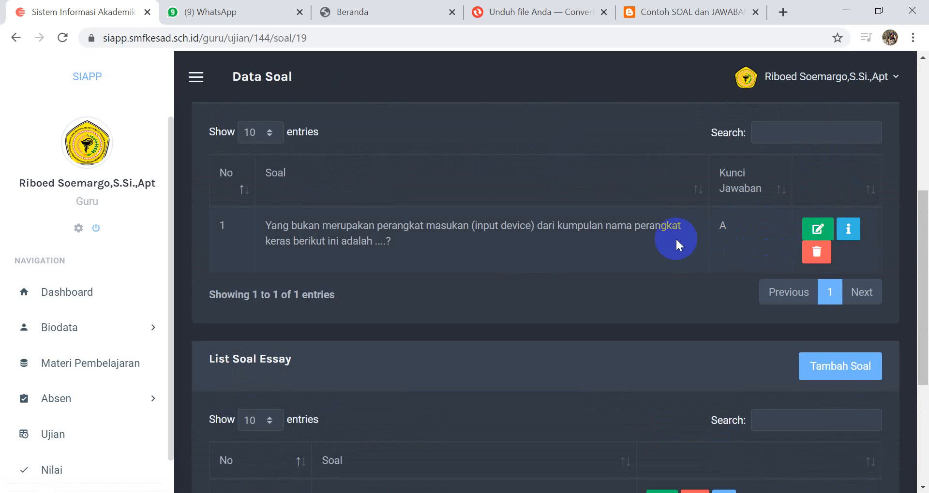
{"action": "left_click", "coordinate": [850, 230]}
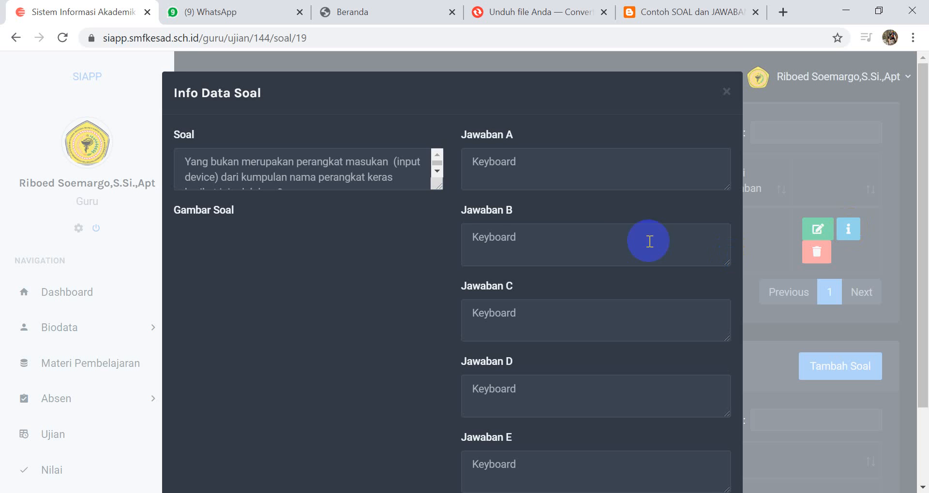
{"action": "scroll", "coordinate": [518, 149], "scroll_direction": "down", "scroll_amount": 2}
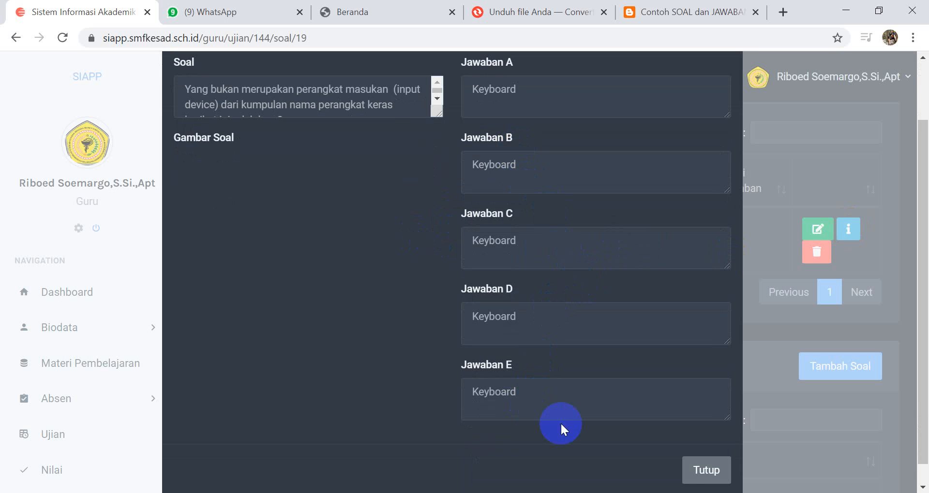
{"action": "left_click", "coordinate": [699, 476]}
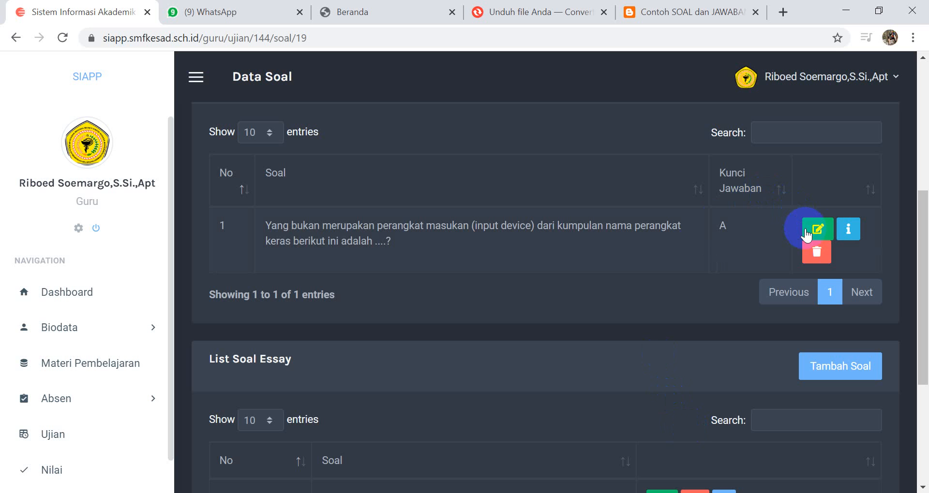
Step: Look through the editable fields of the multiple-choice question, down to Kunci Jawaban and Poin, and leave without updating it
{"action": "left_click", "coordinate": [818, 237]}
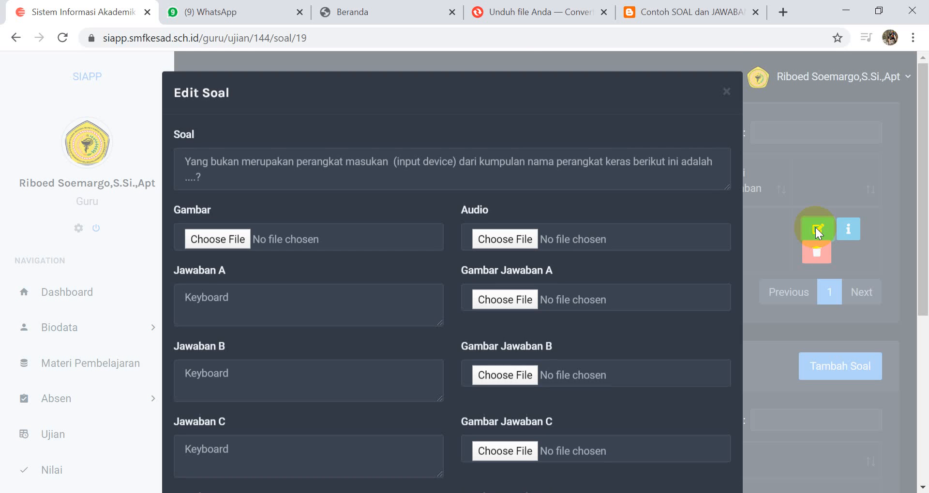
{"action": "left_click", "coordinate": [218, 304]}
{"action": "scroll", "coordinate": [431, 326], "scroll_direction": "down", "scroll_amount": 6}
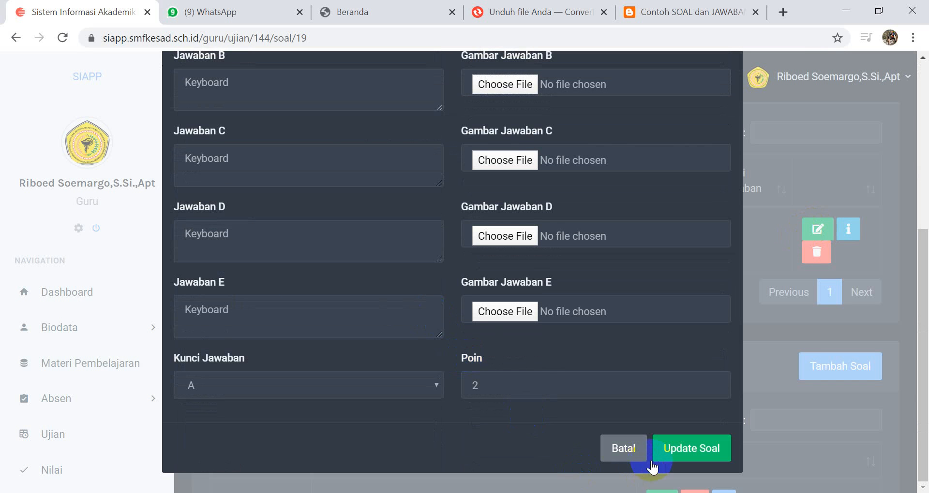
{"action": "left_click", "coordinate": [625, 449]}
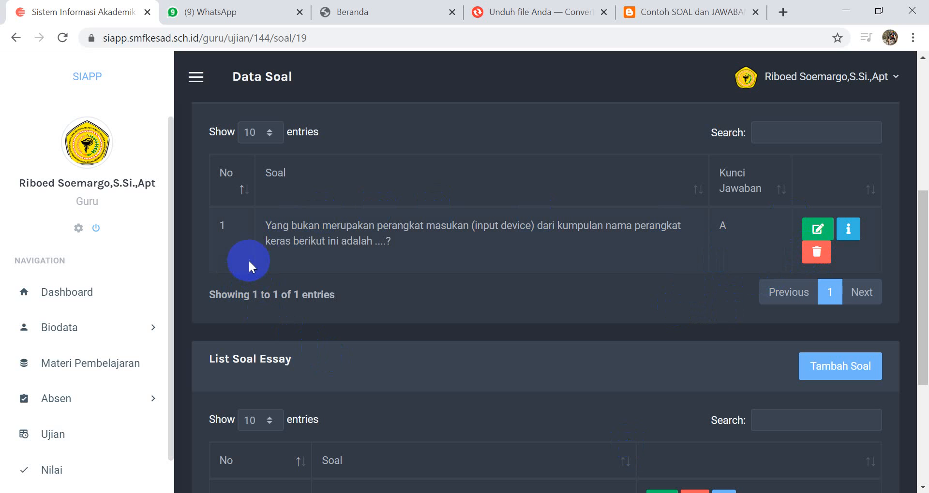
Step: Check the List Soal Essay and the date, duration and times under Detail Ujian
{"action": "scroll", "coordinate": [628, 295], "scroll_direction": "down", "scroll_amount": 5}
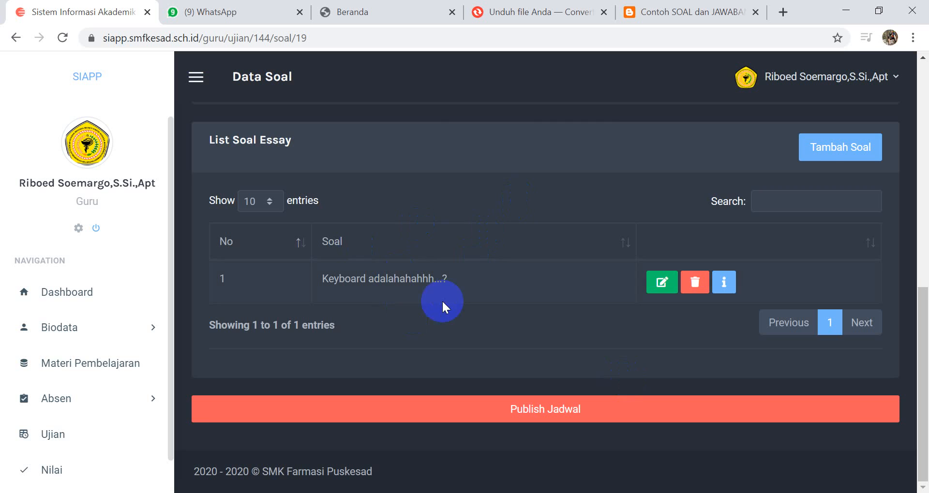
{"action": "scroll", "coordinate": [571, 329], "scroll_direction": "up", "scroll_amount": 10}
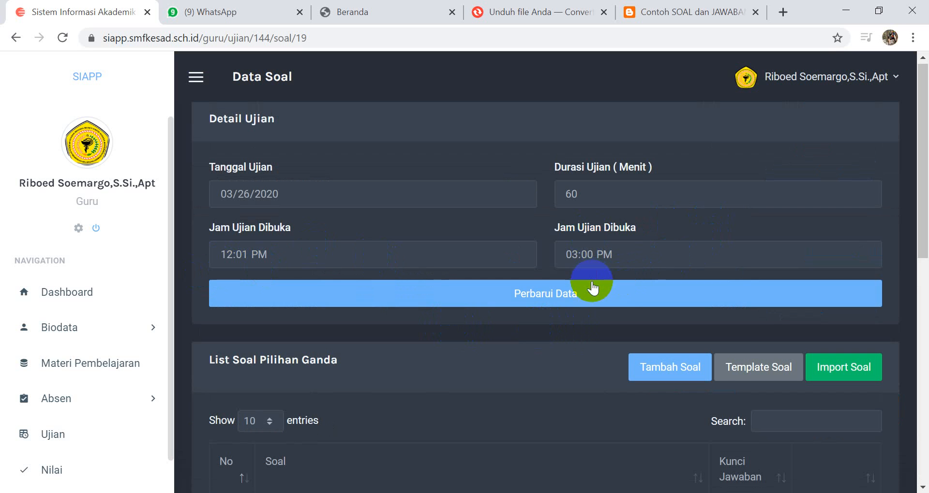
{"action": "left_click", "coordinate": [576, 301]}
{"action": "left_click", "coordinate": [632, 296]}
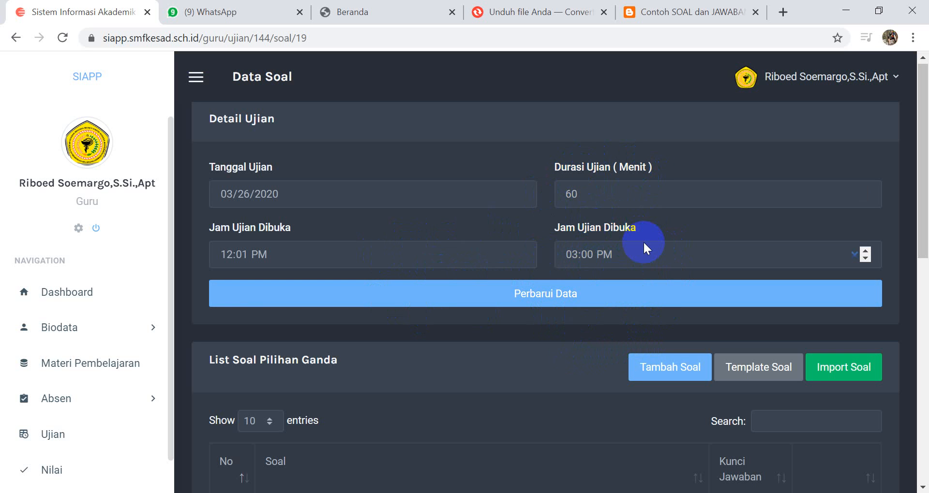
Step: Publish the exam schedule, agreeing to the Saya Yakin confirmation
{"action": "scroll", "coordinate": [643, 299], "scroll_direction": "down", "scroll_amount": 9}
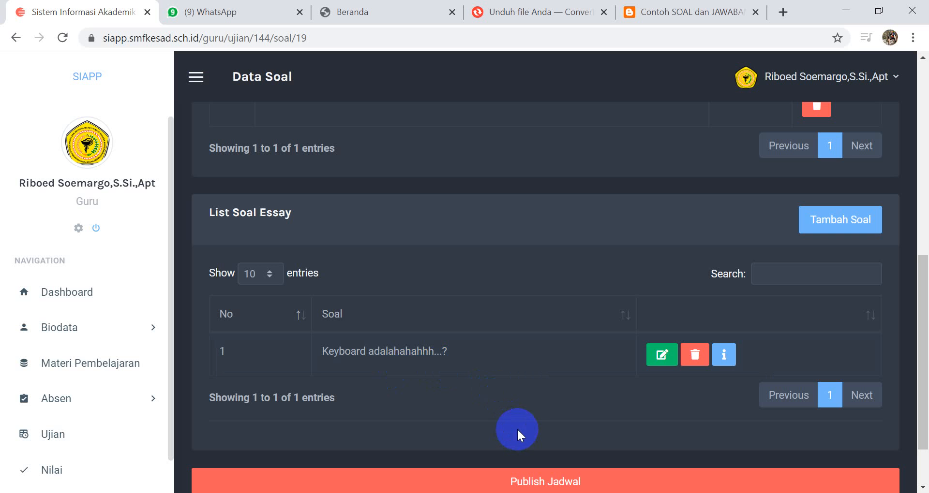
{"action": "scroll", "coordinate": [464, 413], "scroll_direction": "down", "scroll_amount": 2}
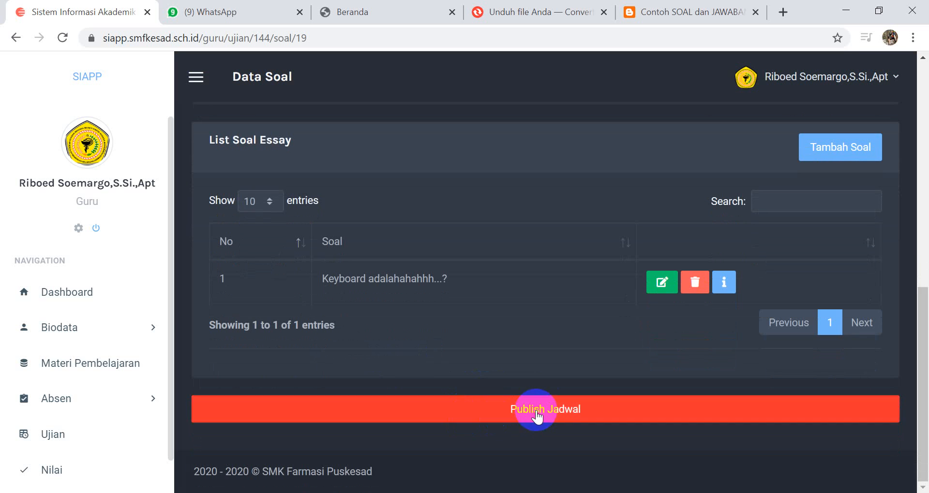
{"action": "left_click", "coordinate": [534, 410]}
{"action": "left_click", "coordinate": [436, 323]}
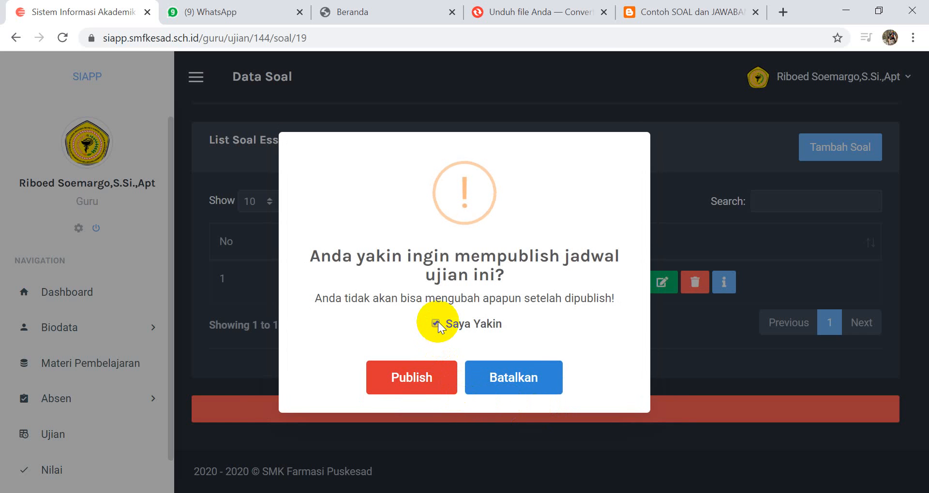
{"action": "left_click", "coordinate": [419, 378]}
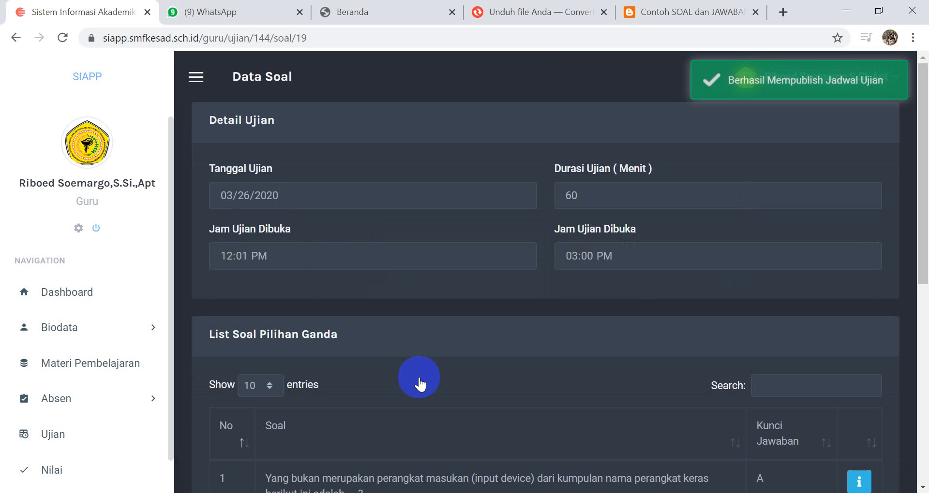
Step: Review the published exam's schedule and both question lists, and view the multiple-choice question's details
{"action": "scroll", "coordinate": [555, 336], "scroll_direction": "down", "scroll_amount": 7}
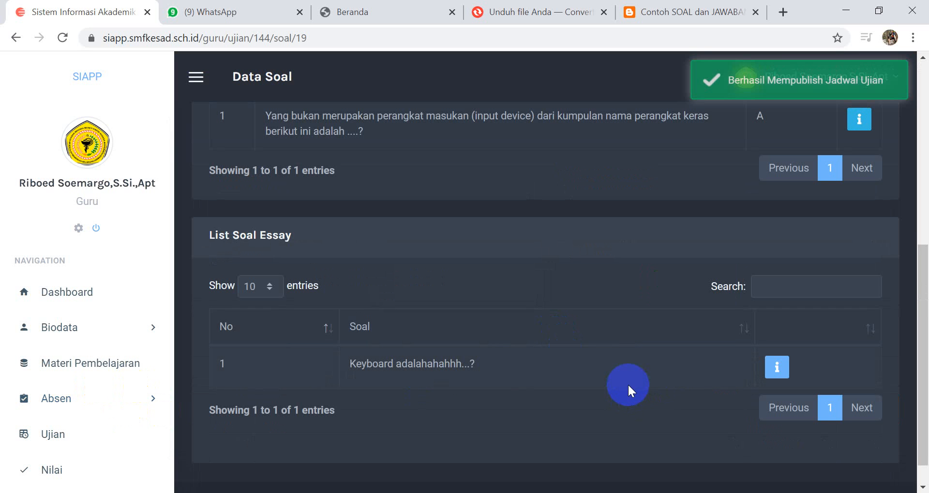
{"action": "scroll", "coordinate": [634, 348], "scroll_direction": "up", "scroll_amount": 2}
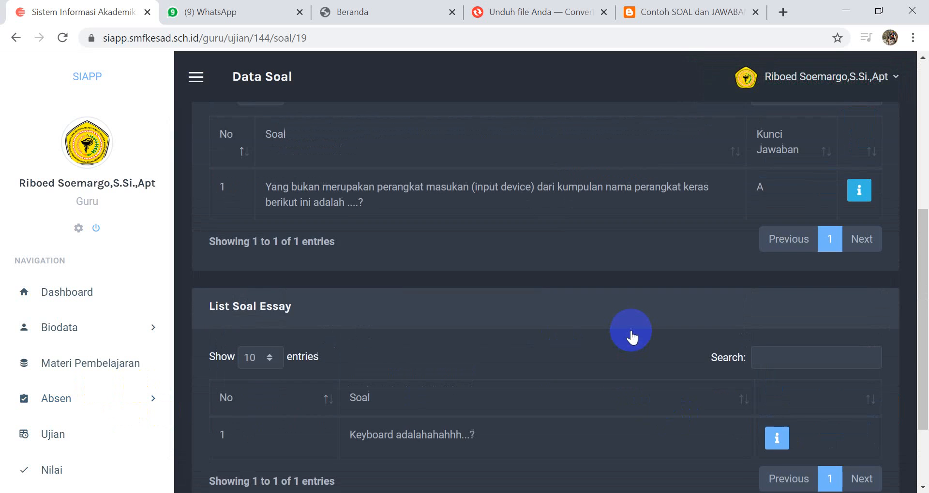
{"action": "scroll", "coordinate": [630, 326], "scroll_direction": "up", "scroll_amount": 1}
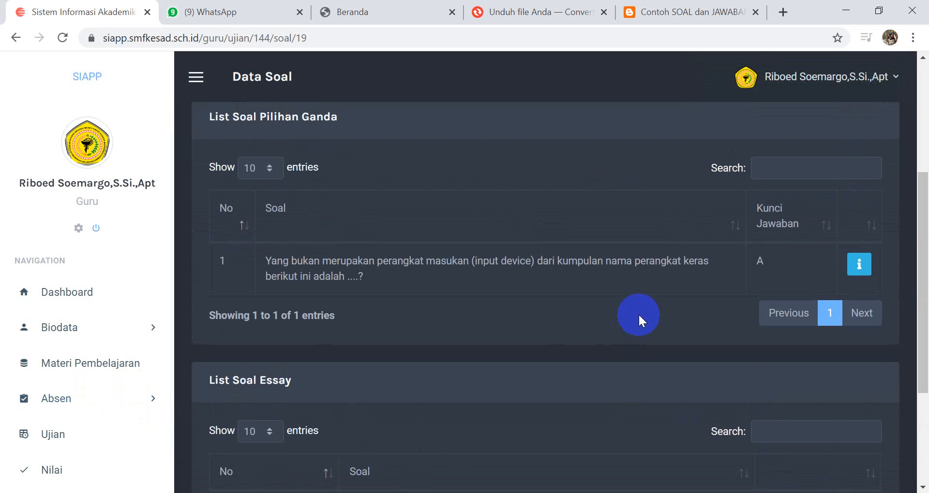
{"action": "scroll", "coordinate": [731, 227], "scroll_direction": "up", "scroll_amount": 3}
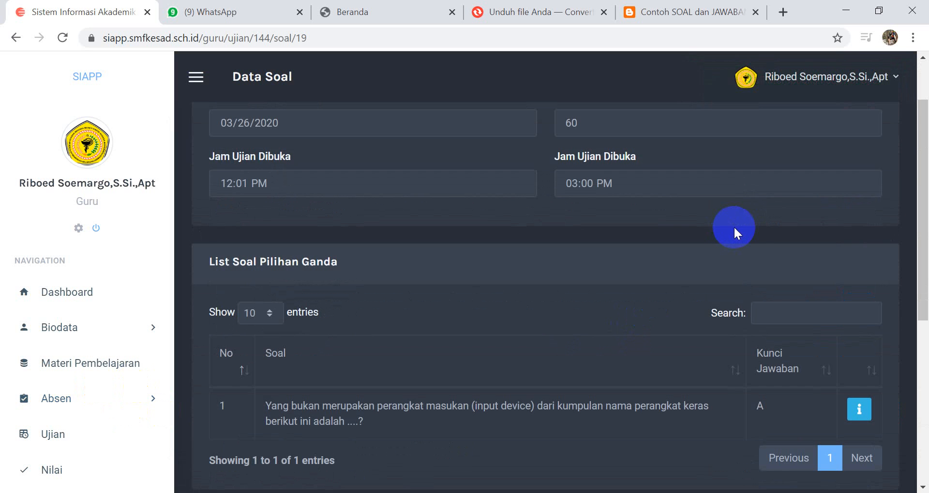
{"action": "scroll", "coordinate": [745, 241], "scroll_direction": "up", "scroll_amount": 1}
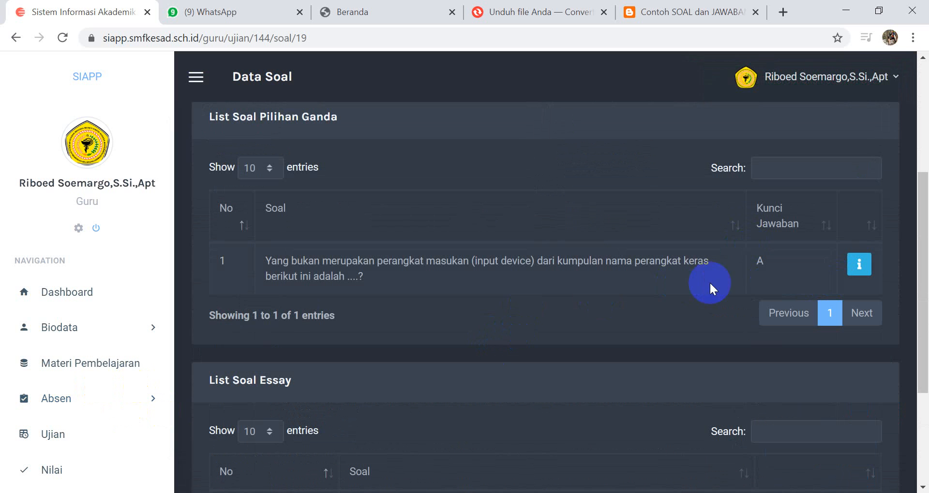
{"action": "left_click", "coordinate": [859, 264]}
{"action": "scroll", "coordinate": [616, 330], "scroll_direction": "down", "scroll_amount": 2}
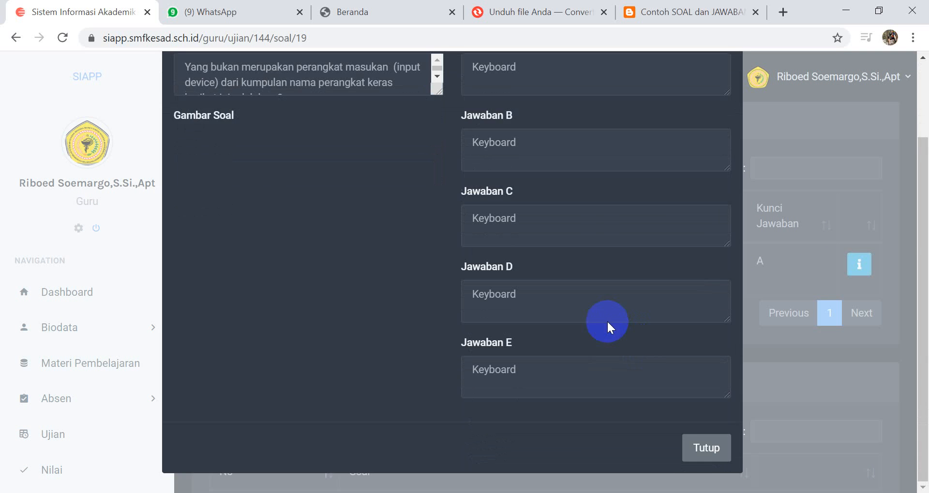
{"action": "left_click", "coordinate": [704, 462]}
{"action": "scroll", "coordinate": [756, 334], "scroll_direction": "down", "scroll_amount": 4}
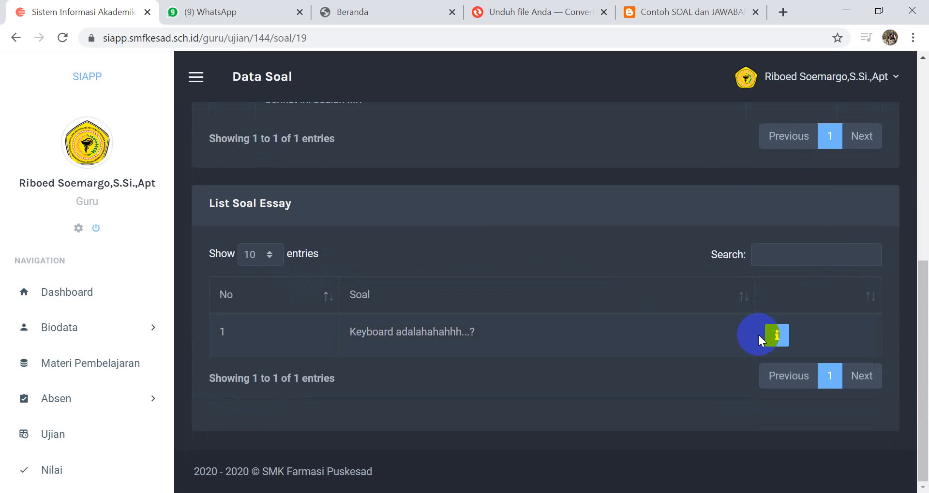
Step: Open the Materi Pembelajaran details of the Selasa Olah Raga Bersama class uji coba
{"action": "left_click", "coordinate": [94, 371]}
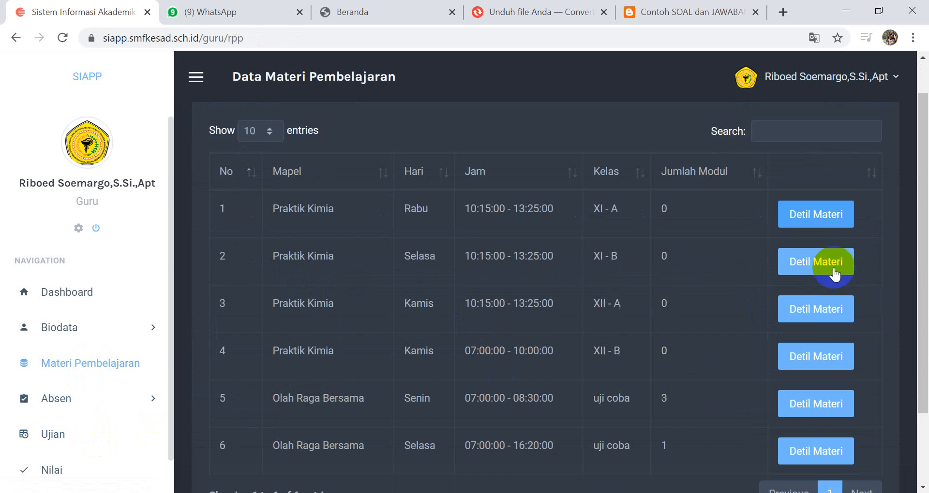
{"action": "scroll", "coordinate": [832, 310], "scroll_direction": "down", "scroll_amount": 3}
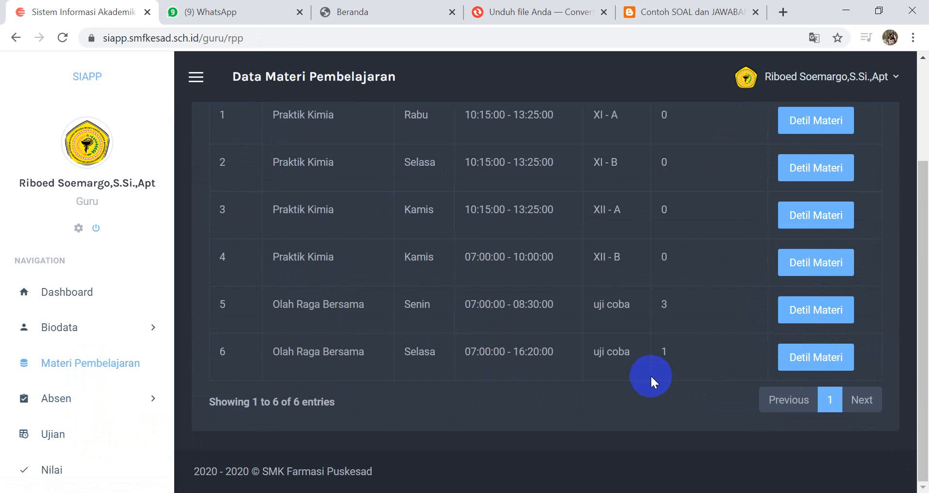
{"action": "left_click", "coordinate": [815, 357]}
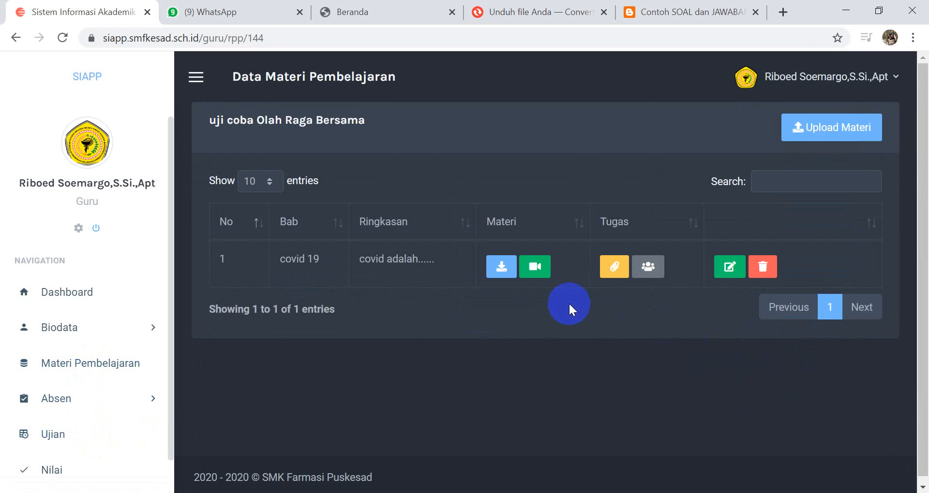
Step: Open the Hasil Ujian of the 2020-03-26 UH exam for the Selasa Olah Raga Bersama class and examine the Excel export option
{"action": "scroll", "coordinate": [17, 472], "scroll_direction": "down", "scroll_amount": 1}
{"action": "left_click", "coordinate": [56, 412]}
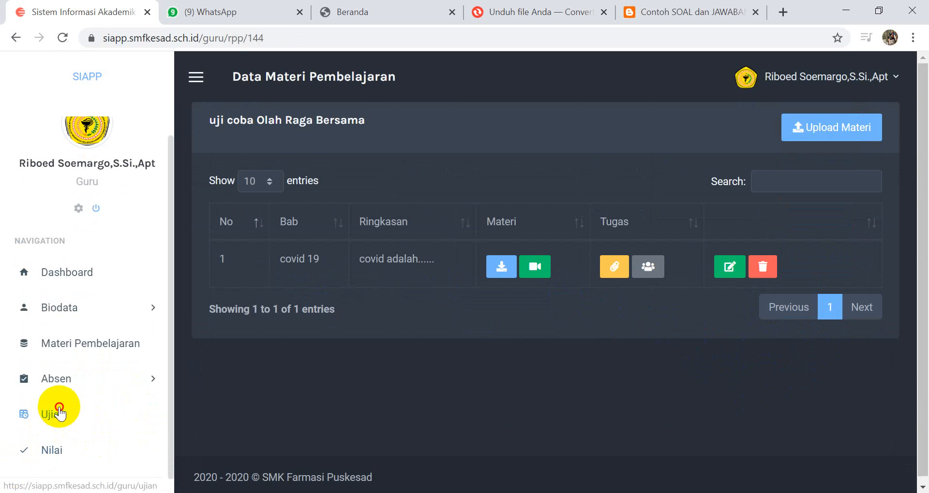
{"action": "scroll", "coordinate": [740, 417], "scroll_direction": "down", "scroll_amount": 3}
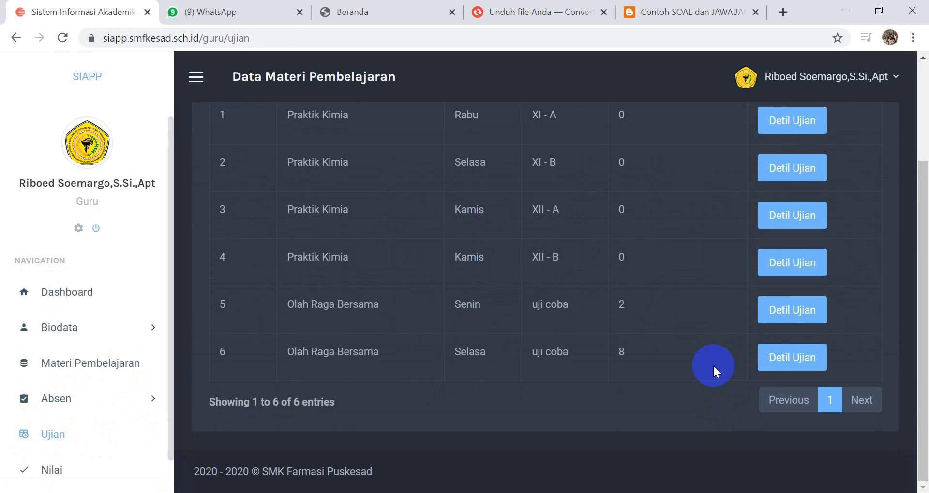
{"action": "left_click", "coordinate": [777, 357]}
{"action": "scroll", "coordinate": [702, 365], "scroll_direction": "down", "scroll_amount": 8}
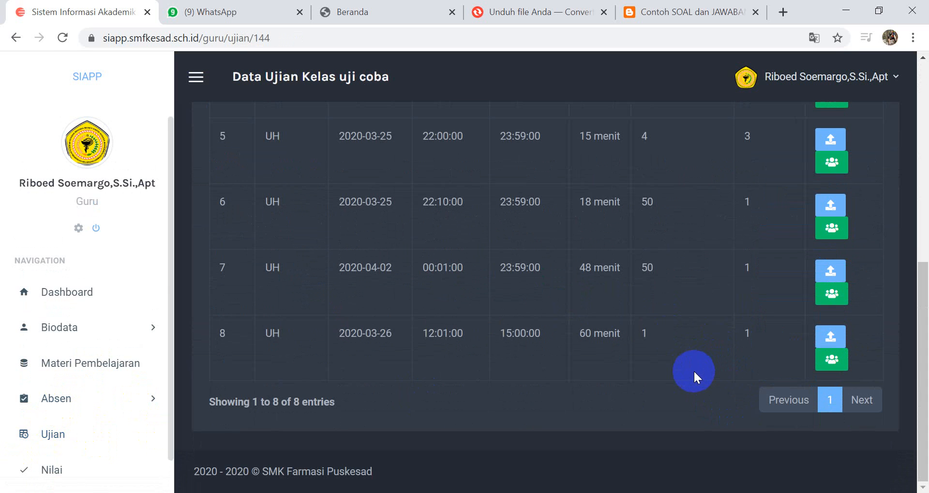
{"action": "left_click", "coordinate": [832, 360]}
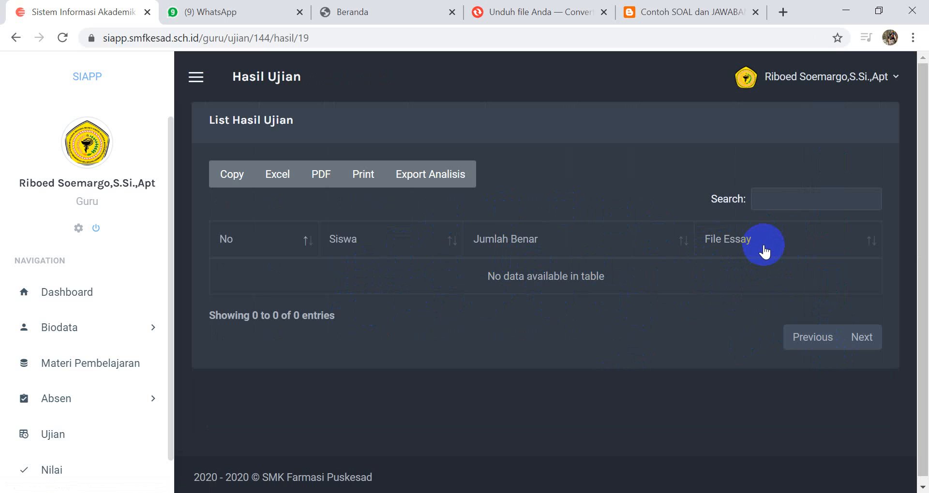
{"action": "left_click", "coordinate": [277, 185]}
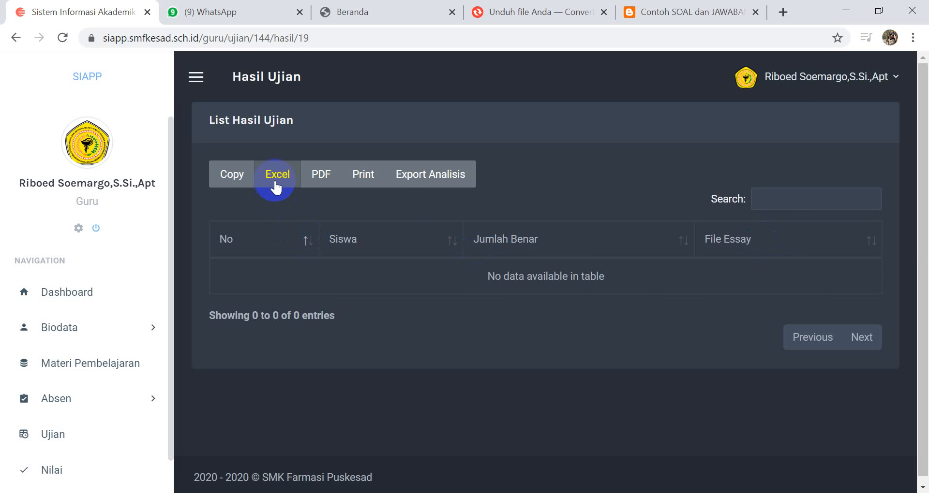